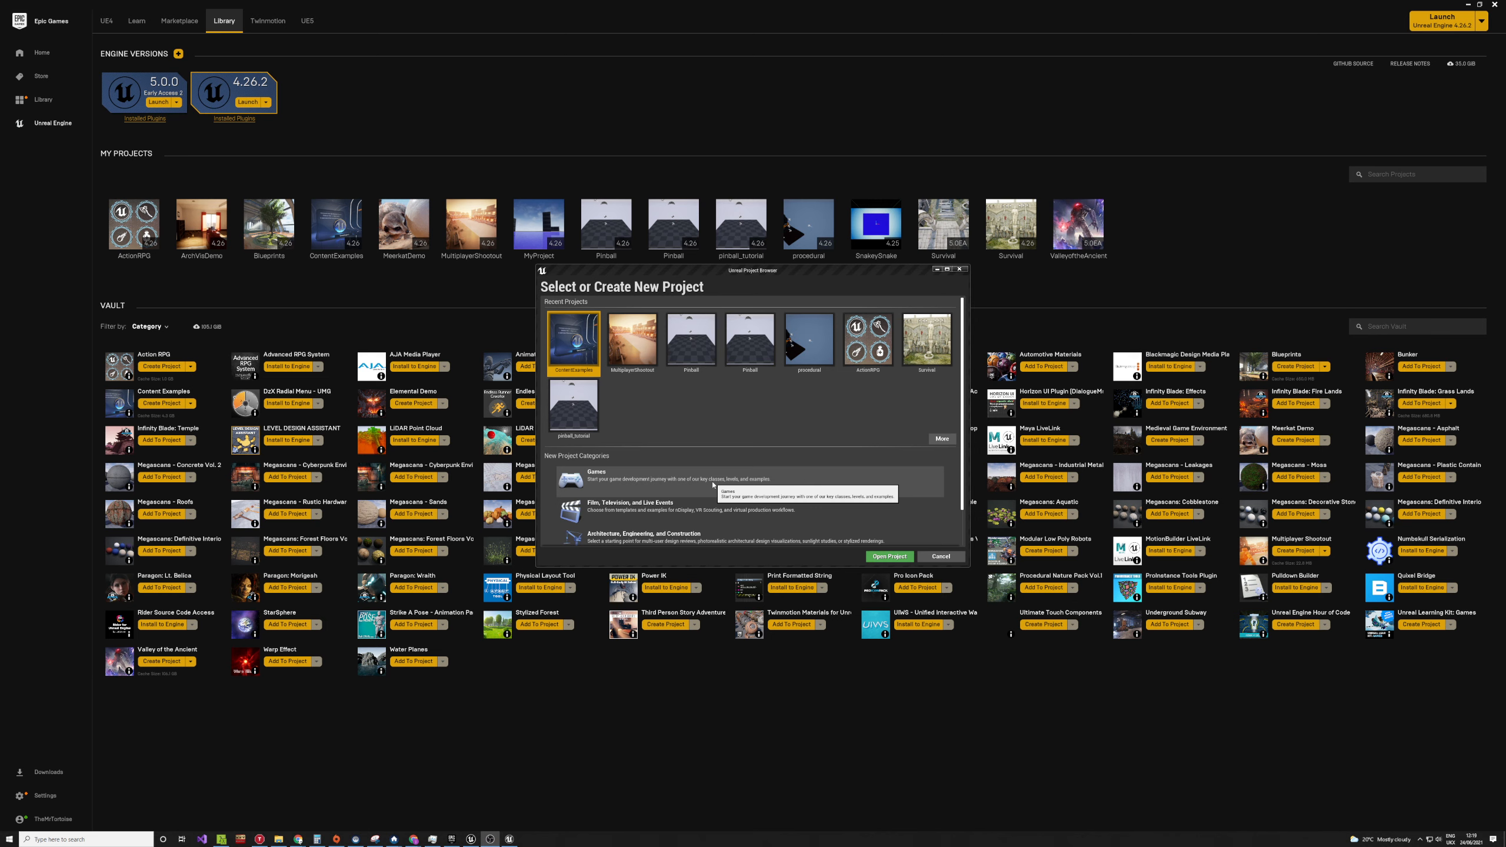
# - Start a new Games project based on the Top Down template and proceed to its project settings
pyautogui.click(713, 485)
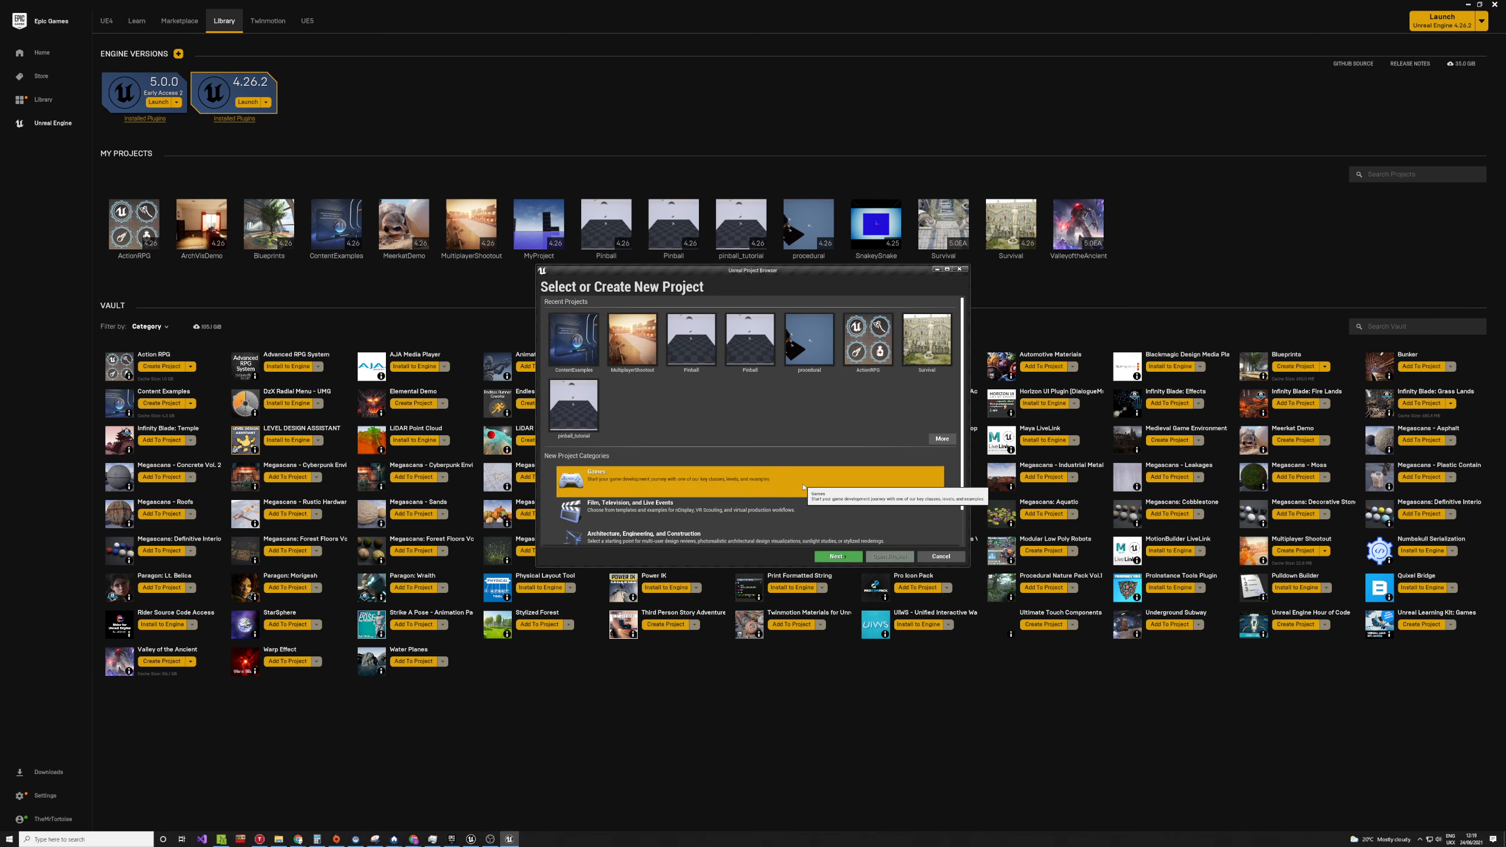
pyautogui.click(848, 559)
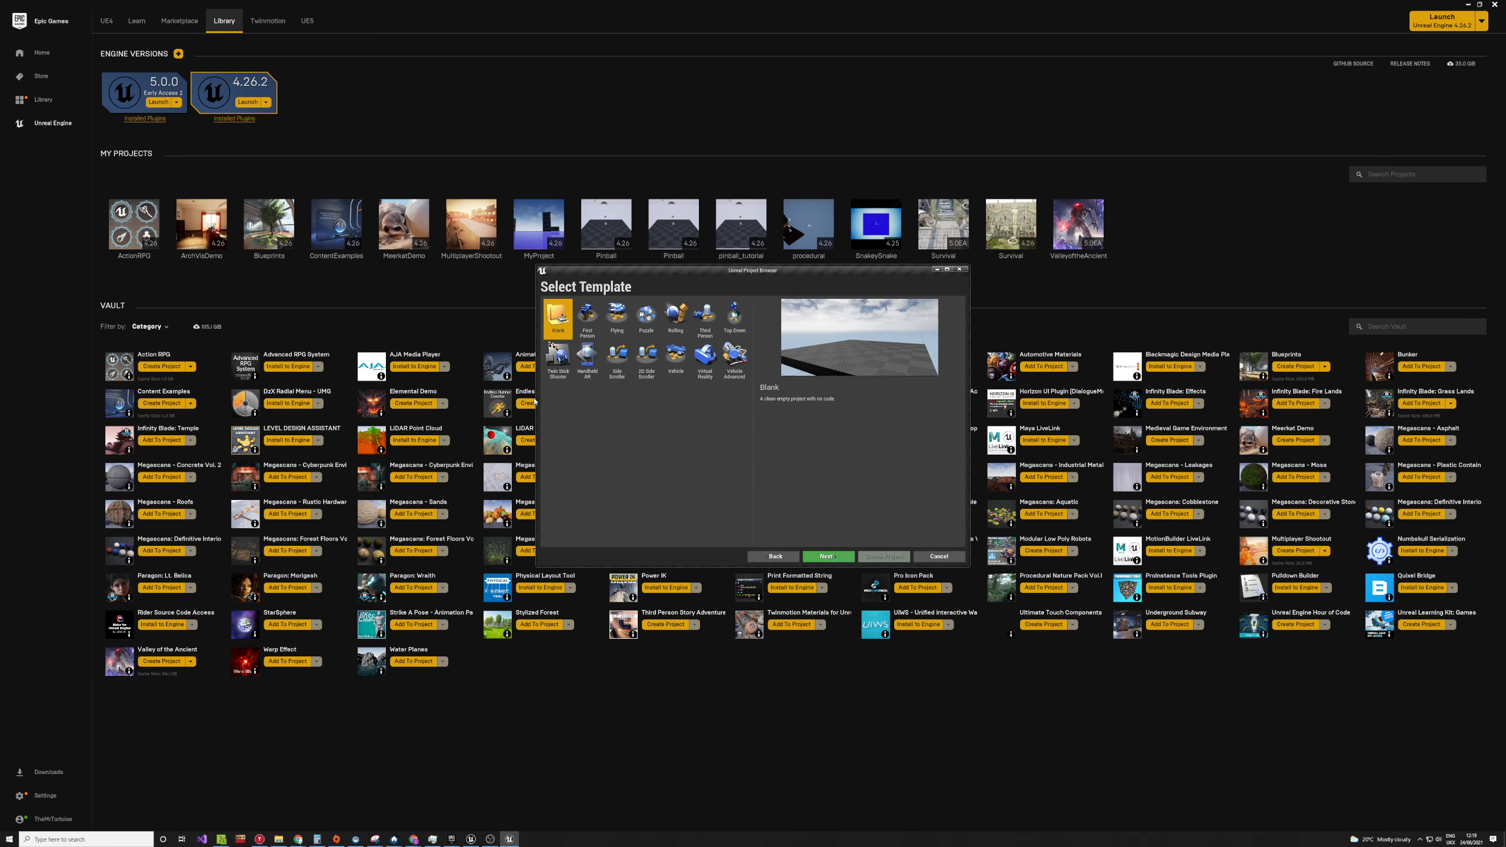
pyautogui.click(734, 316)
pyautogui.click(827, 557)
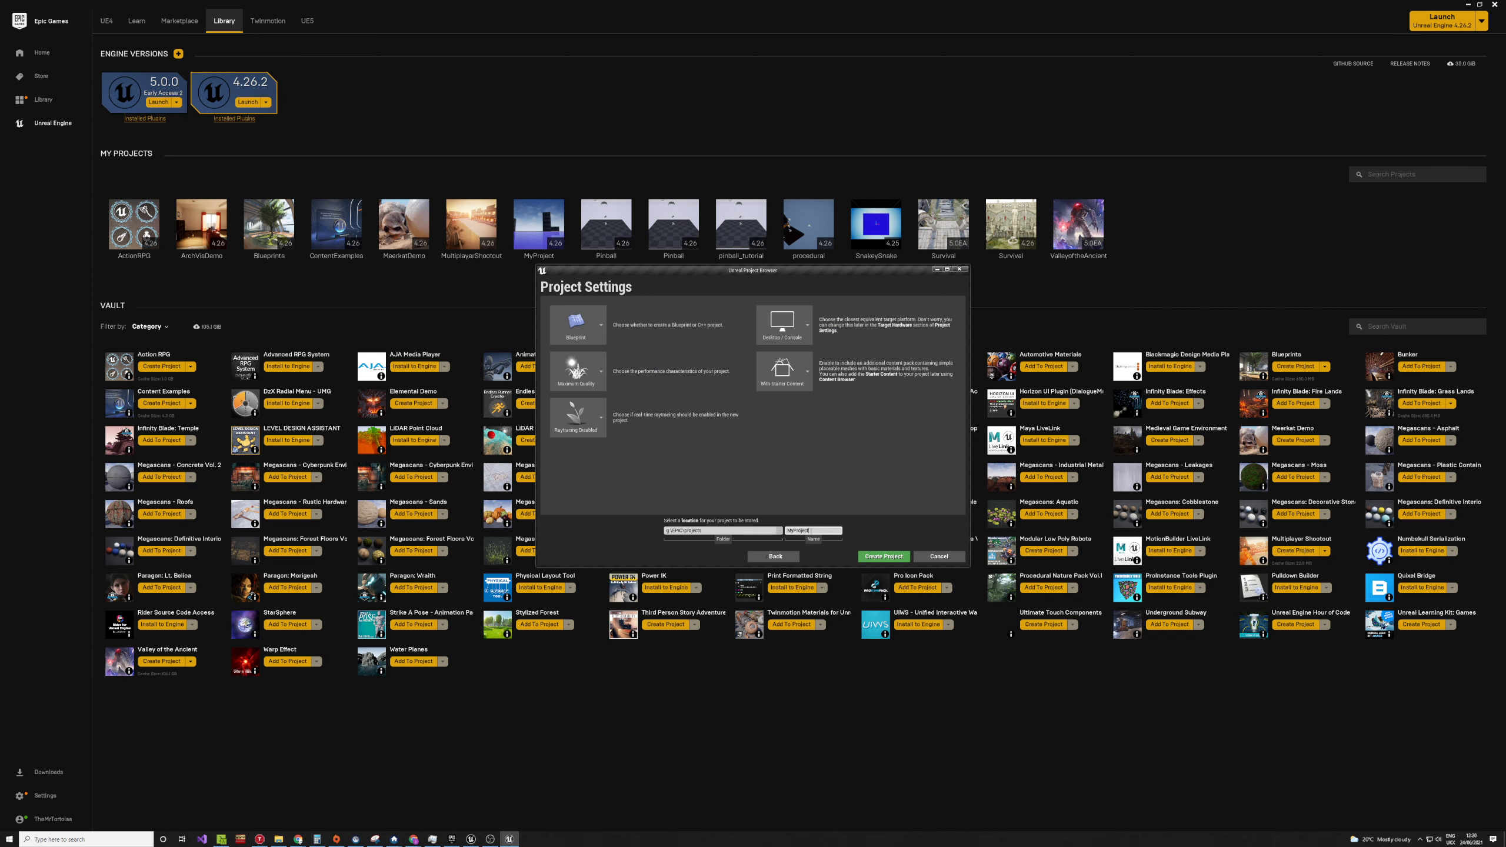
# - Name the project MyProject3245 and create it with the default project settings
pyautogui.click(811, 530)
pyautogui.write('3245')
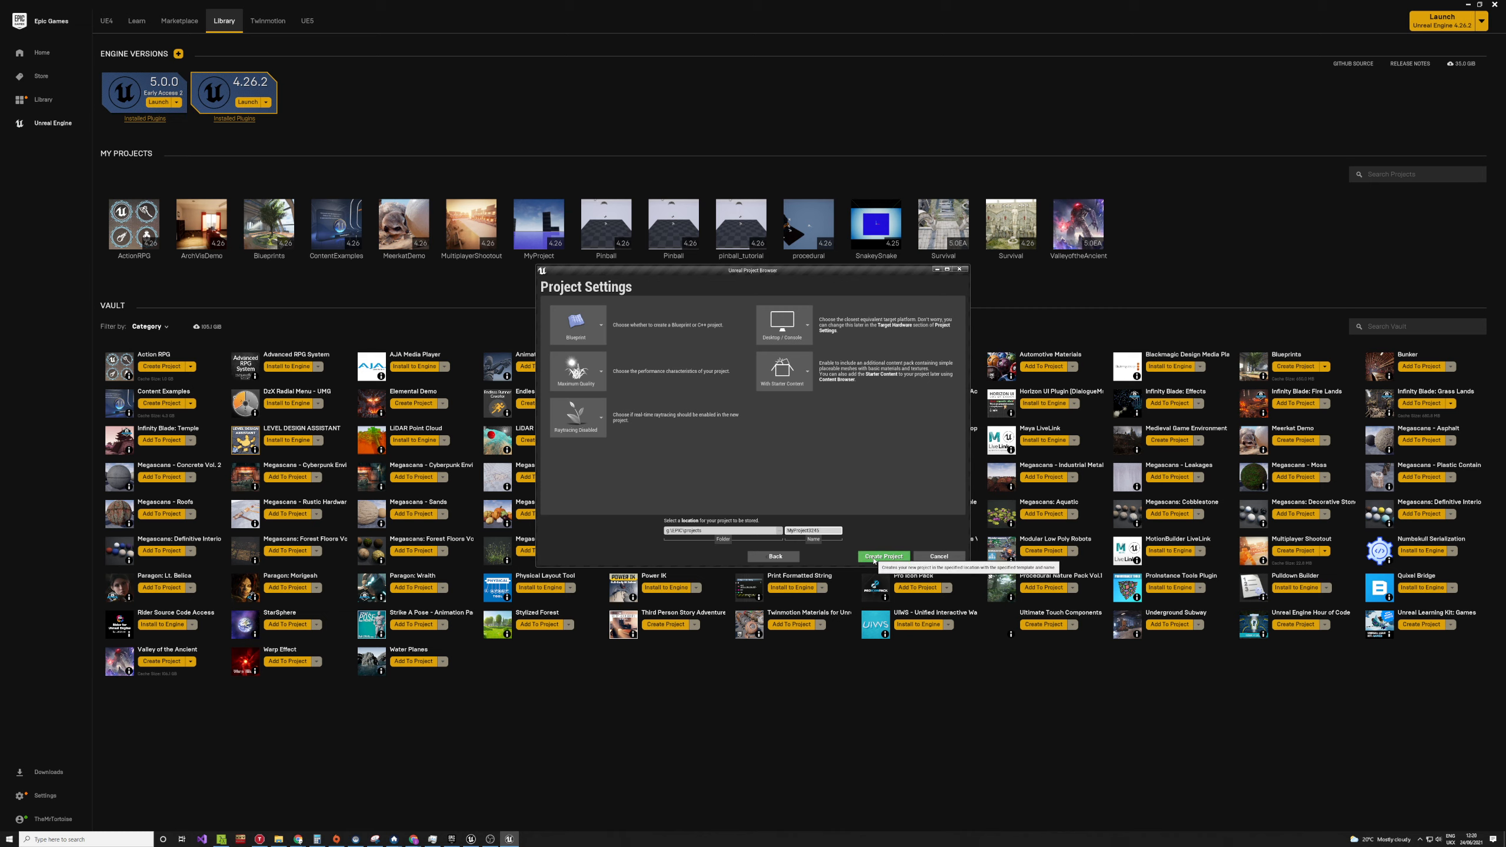
pyautogui.click(878, 556)
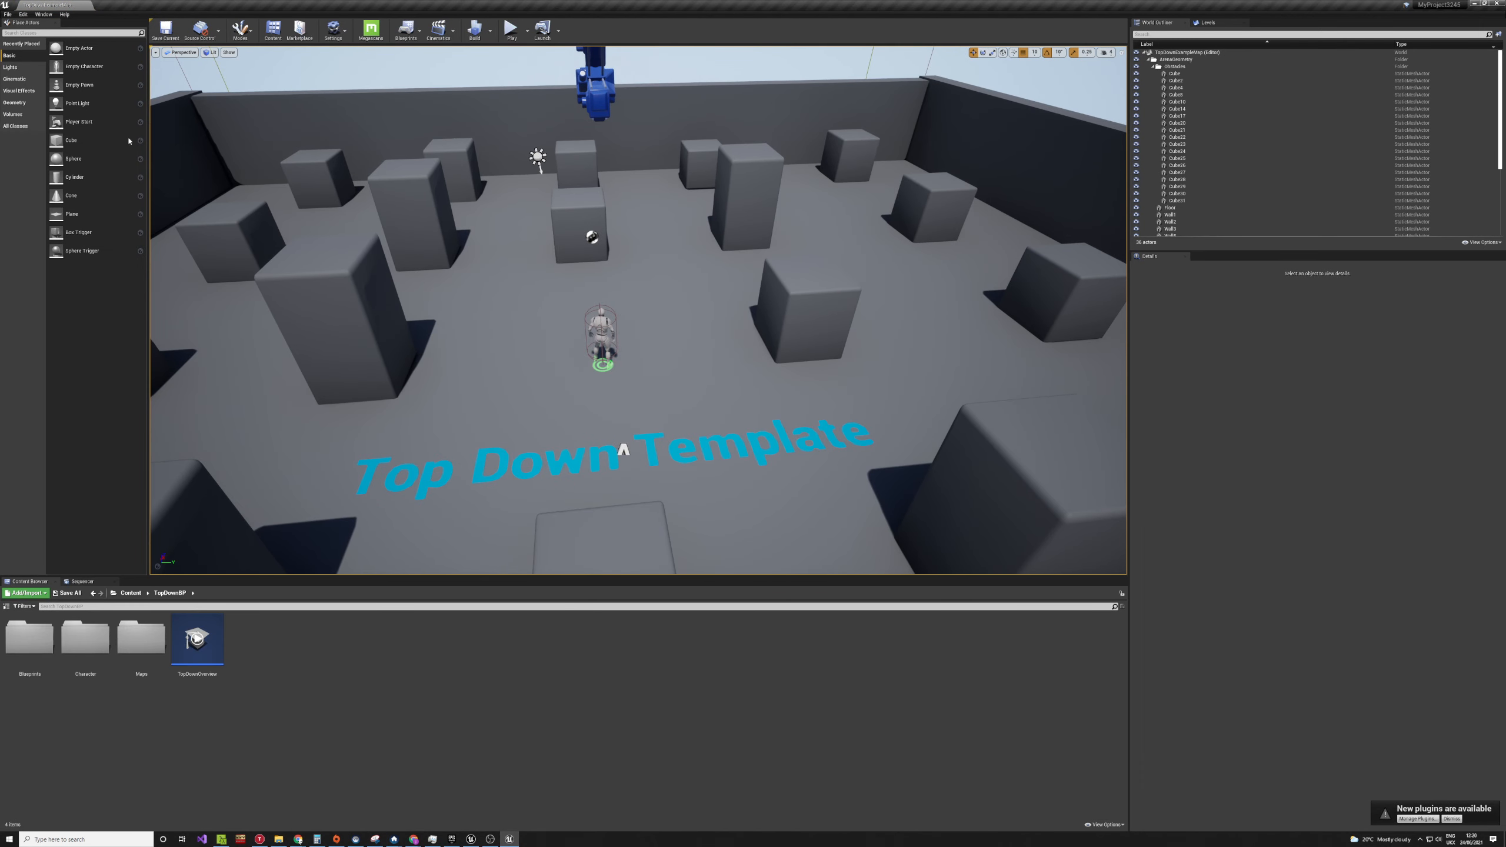
# - Play-test the level by sending the character to several floor spots around the cubes, and stop the simulation
pyautogui.click(511, 27)
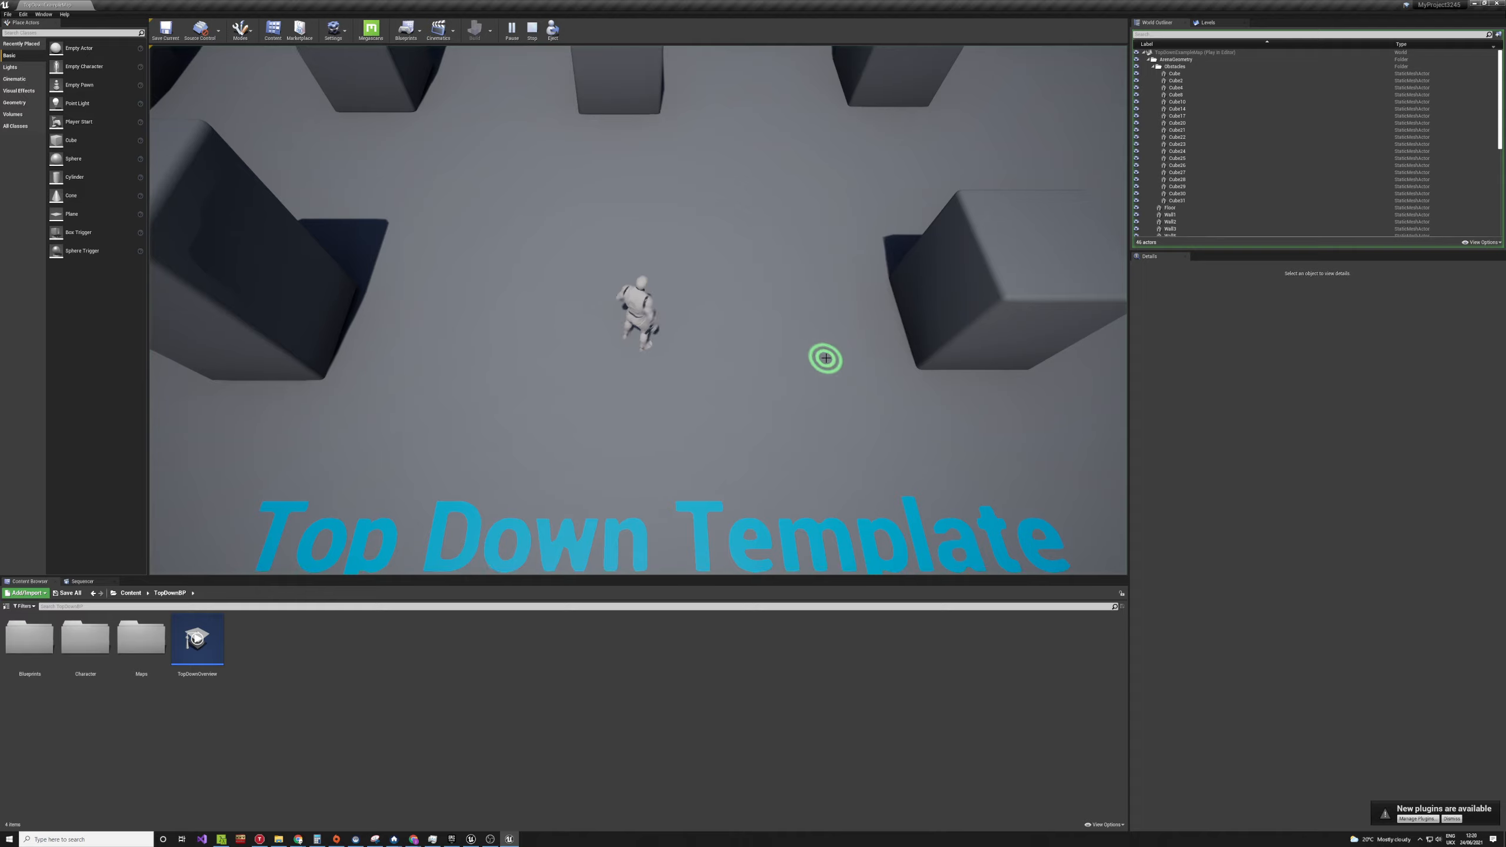
pyautogui.click(781, 376)
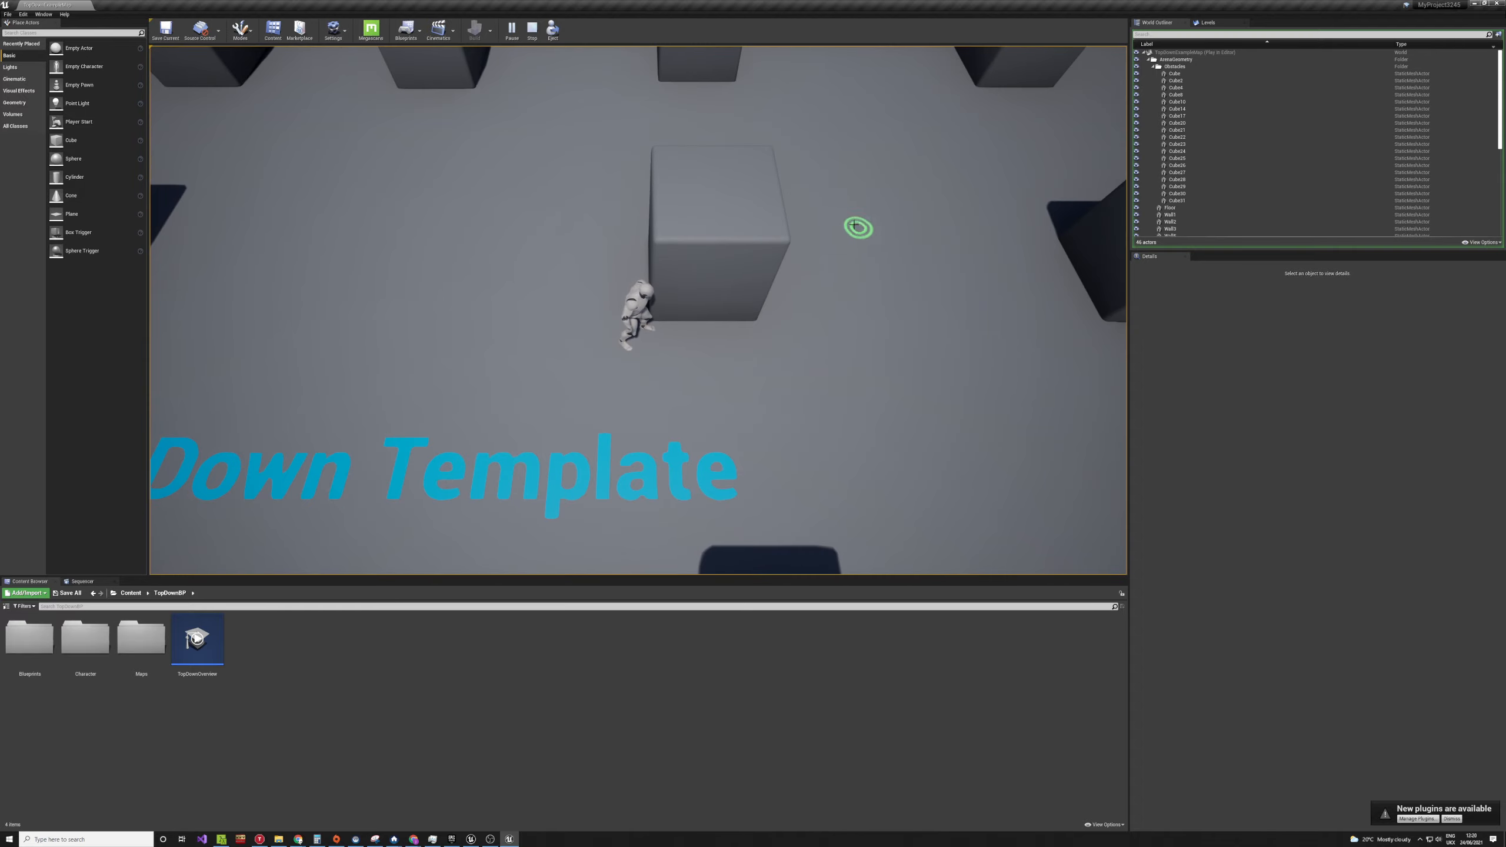
pyautogui.click(567, 231)
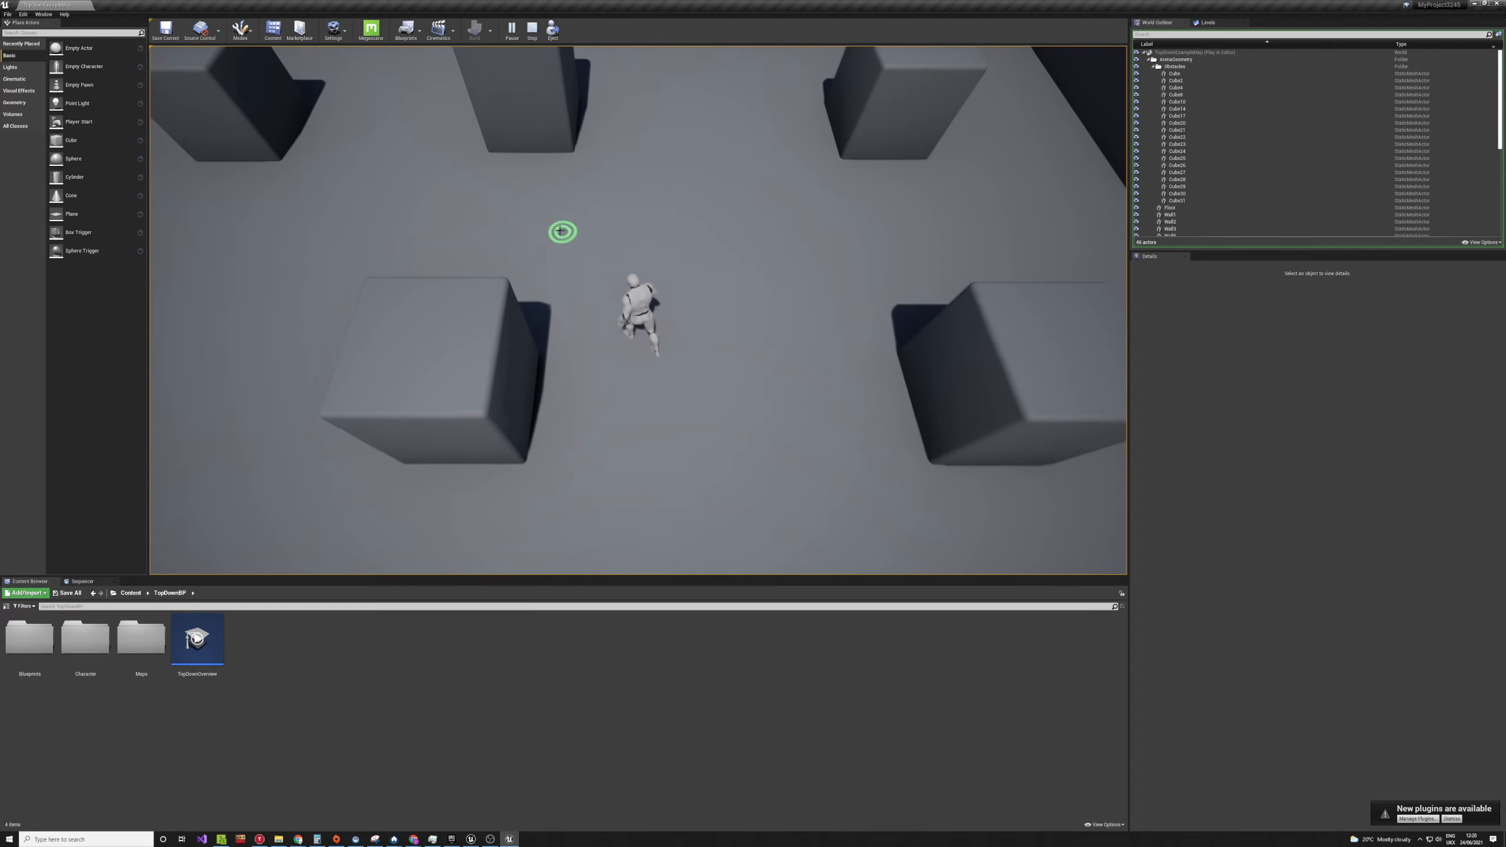
pyautogui.click(904, 306)
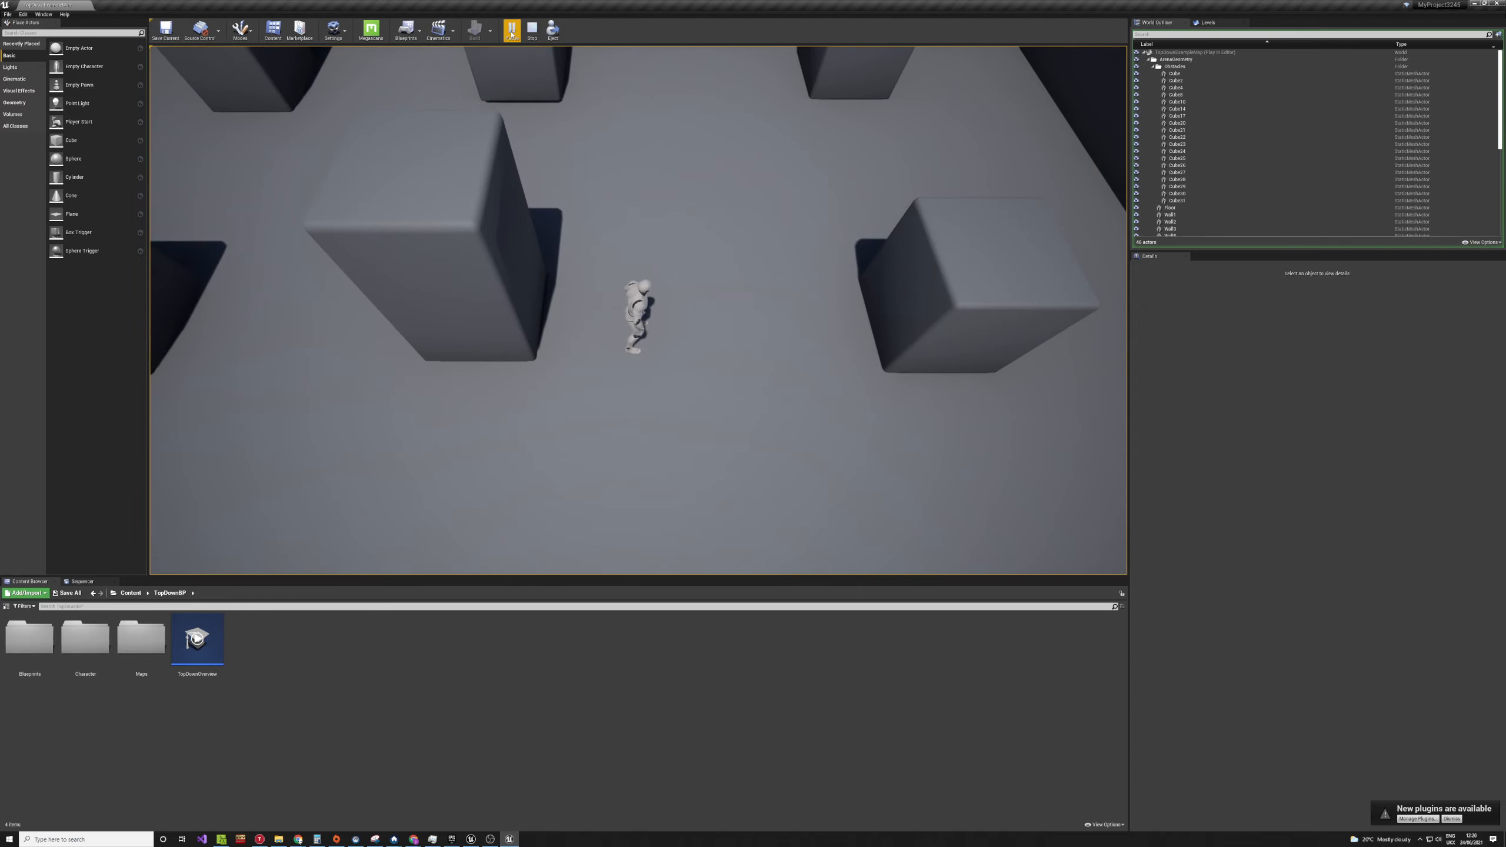
pyautogui.click(532, 32)
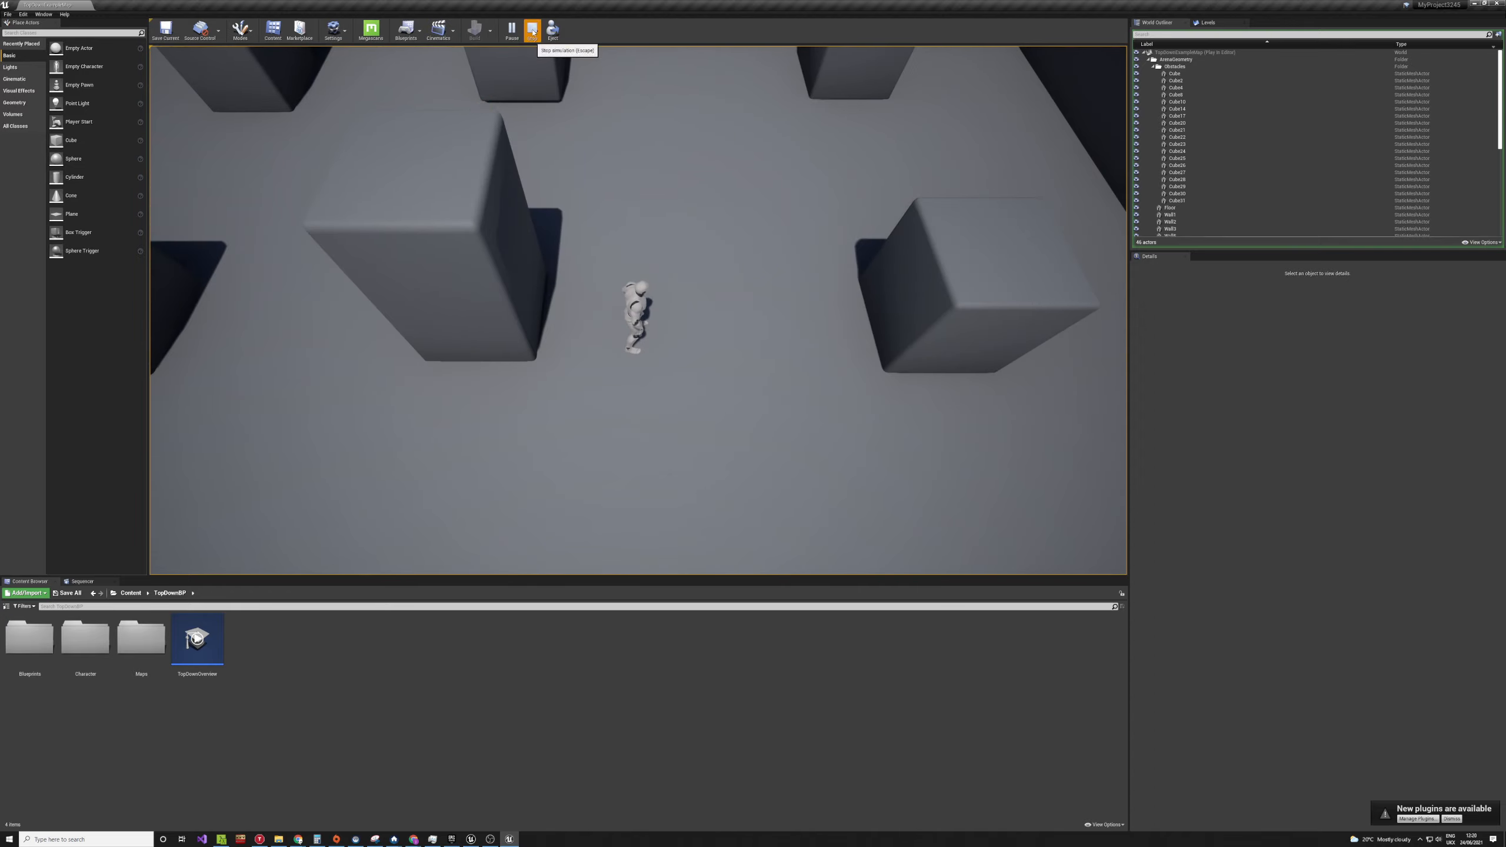
# - Set the number of players to 2 and play-test the level in standalone net mode, moving the character before stopping
pyautogui.click(526, 31)
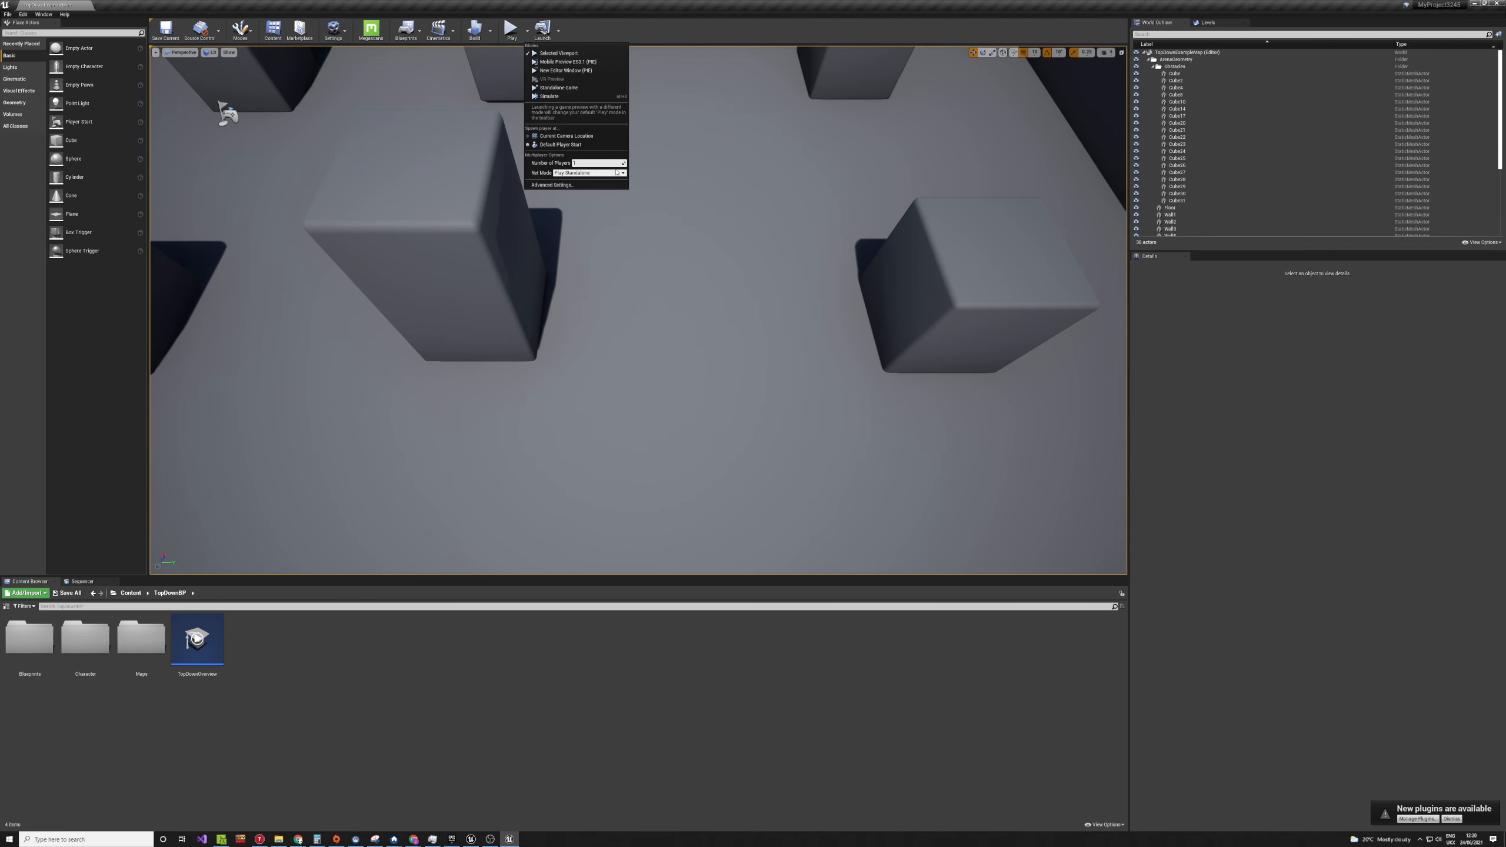
pyautogui.click(581, 162)
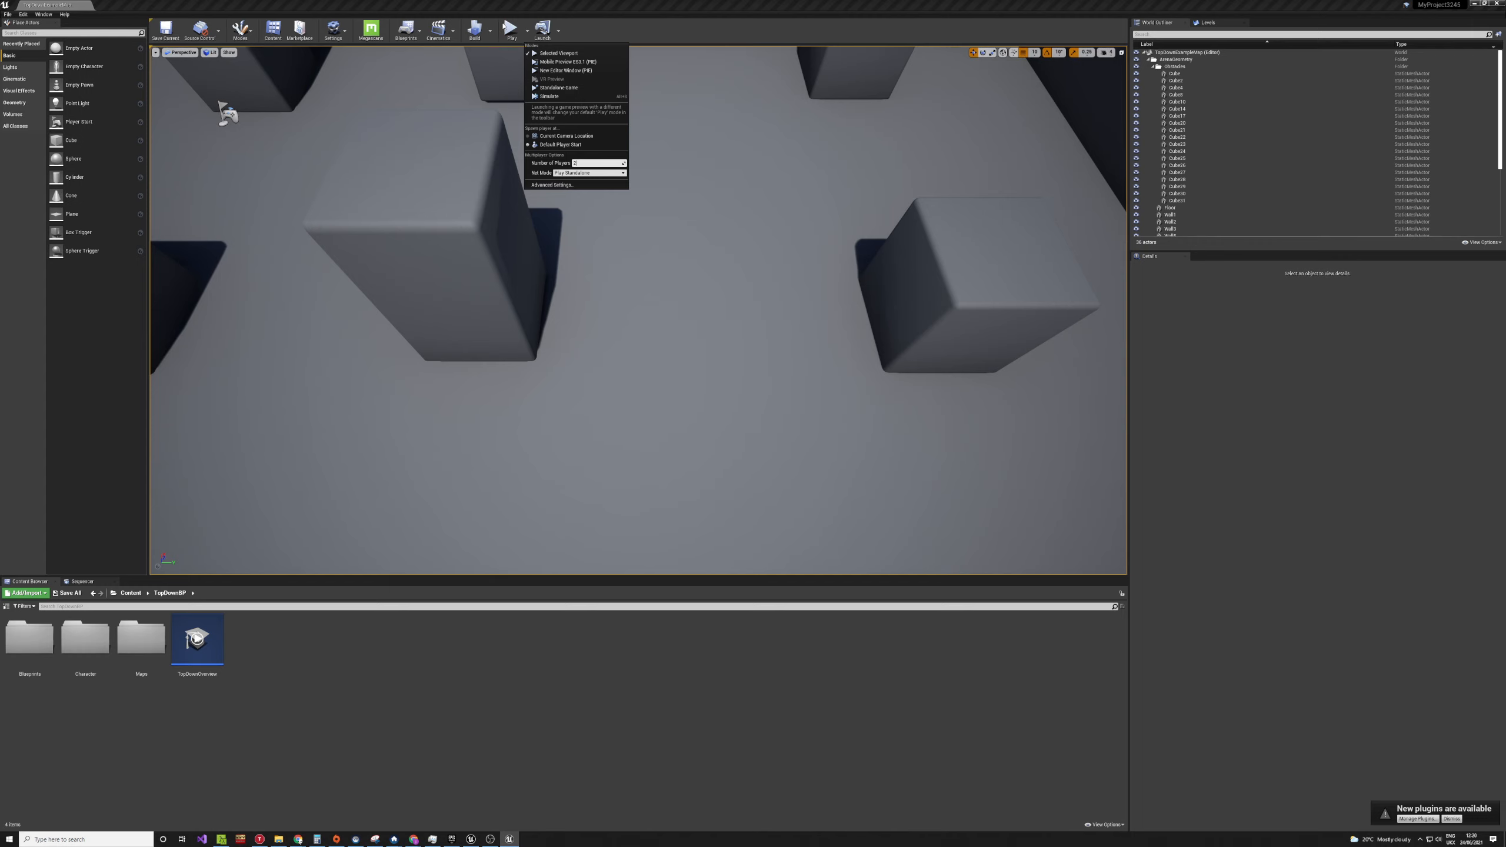
pyautogui.click(507, 28)
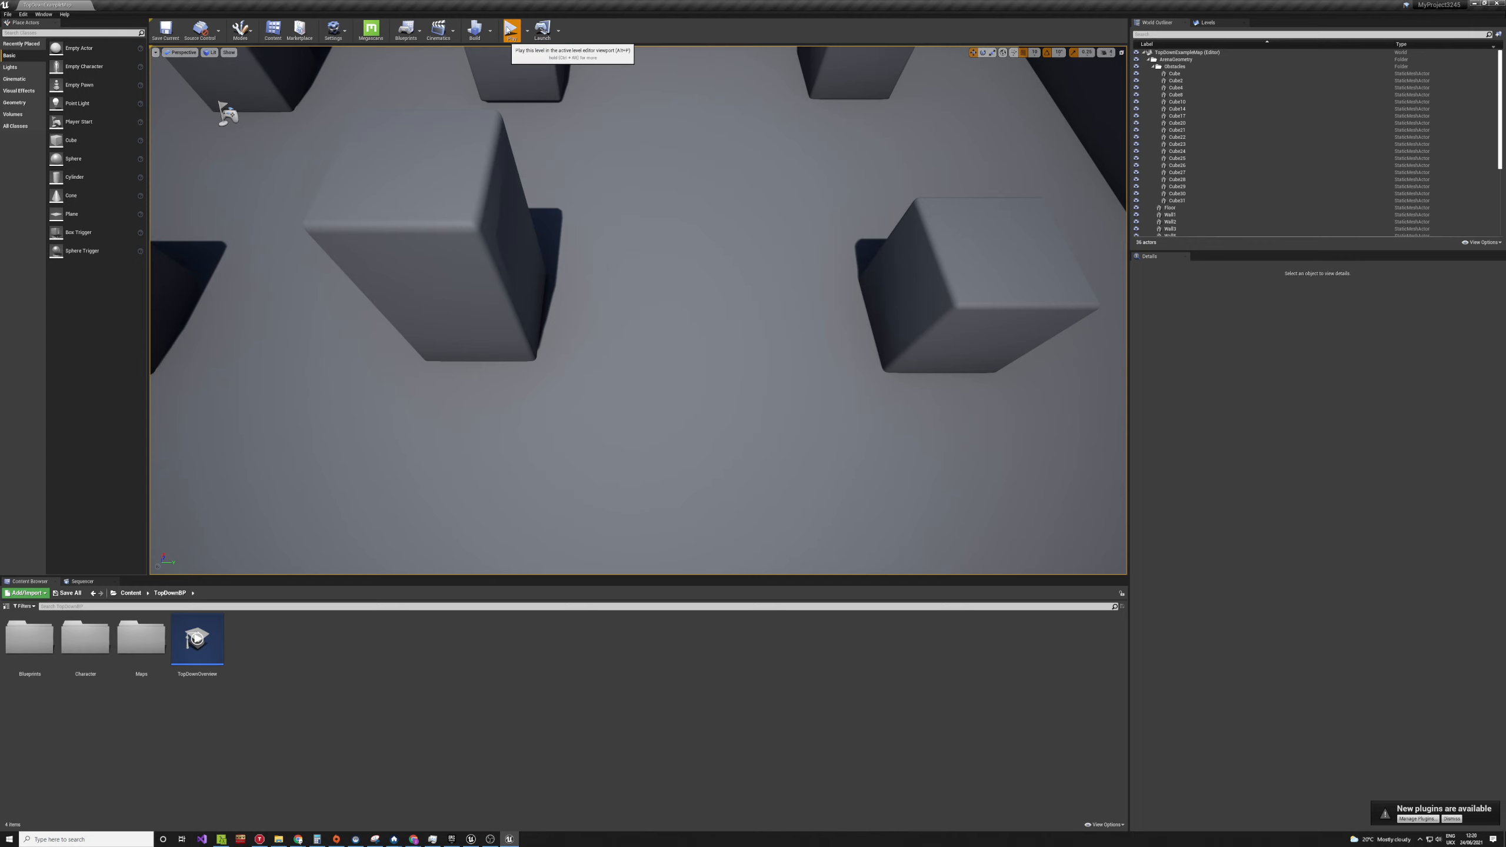
pyautogui.click(511, 29)
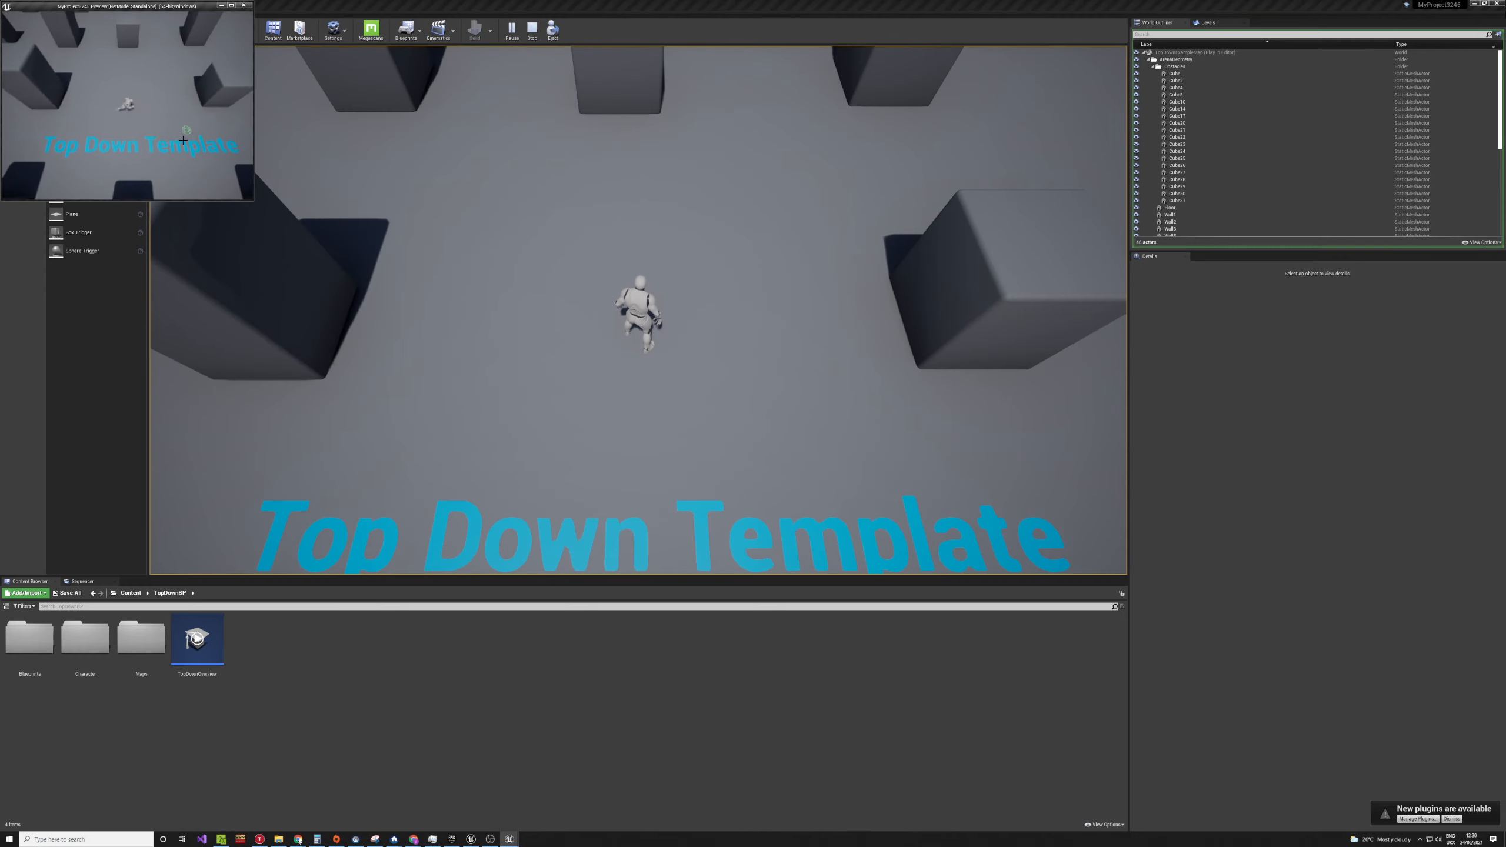
pyautogui.moveTo(627, 422)
pyautogui.mouseDown()
pyautogui.moveTo(463, 408)
pyautogui.moveTo(491, 48)
pyautogui.mouseUp()
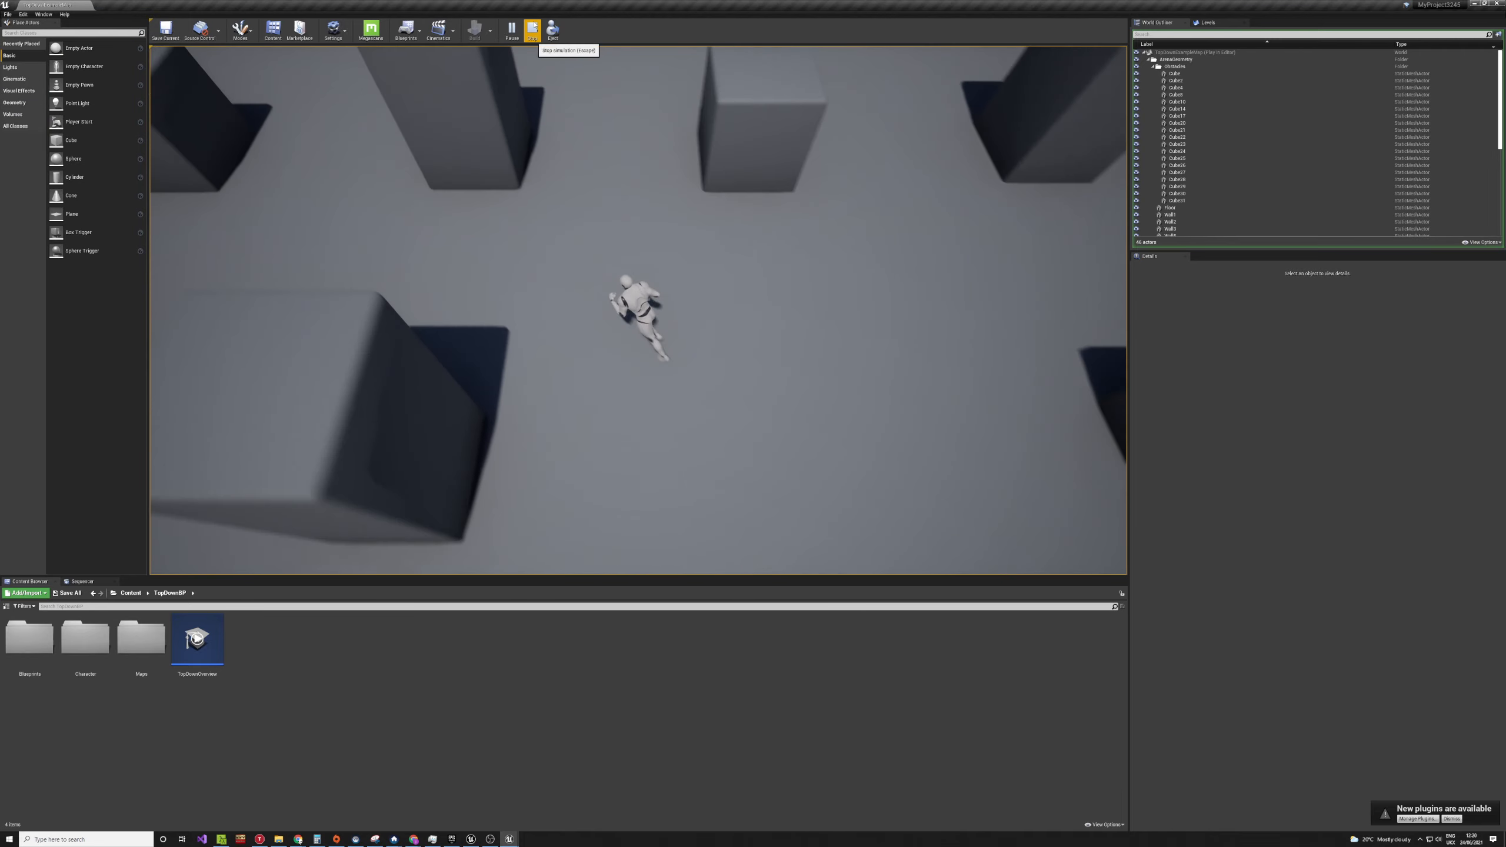
pyautogui.click(532, 29)
# - Change the multiplayer net mode to Play As Listen Server
pyautogui.click(527, 29)
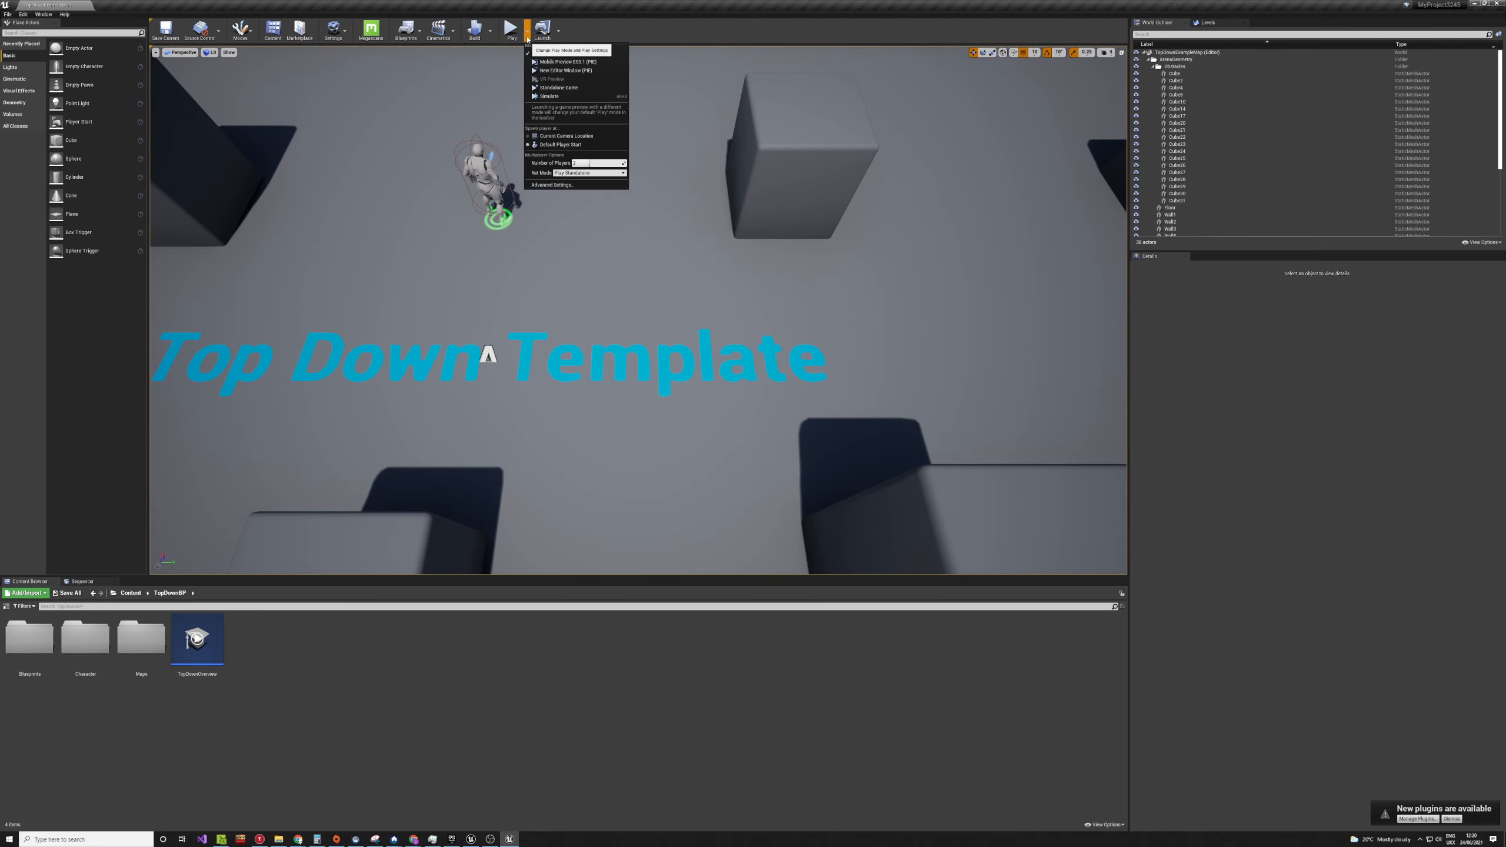
pyautogui.click(590, 172)
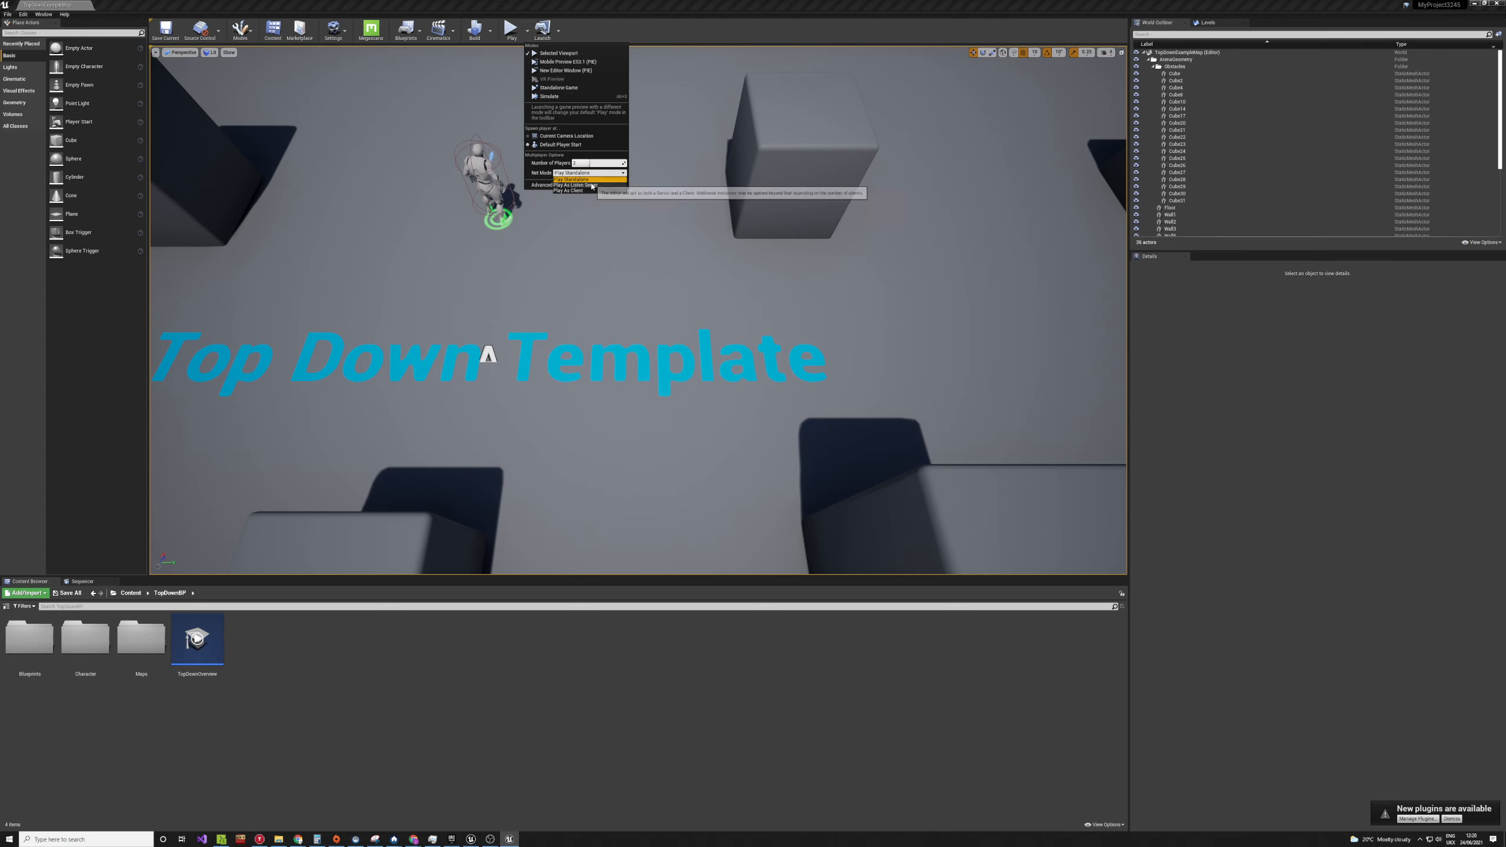
pyautogui.click(578, 185)
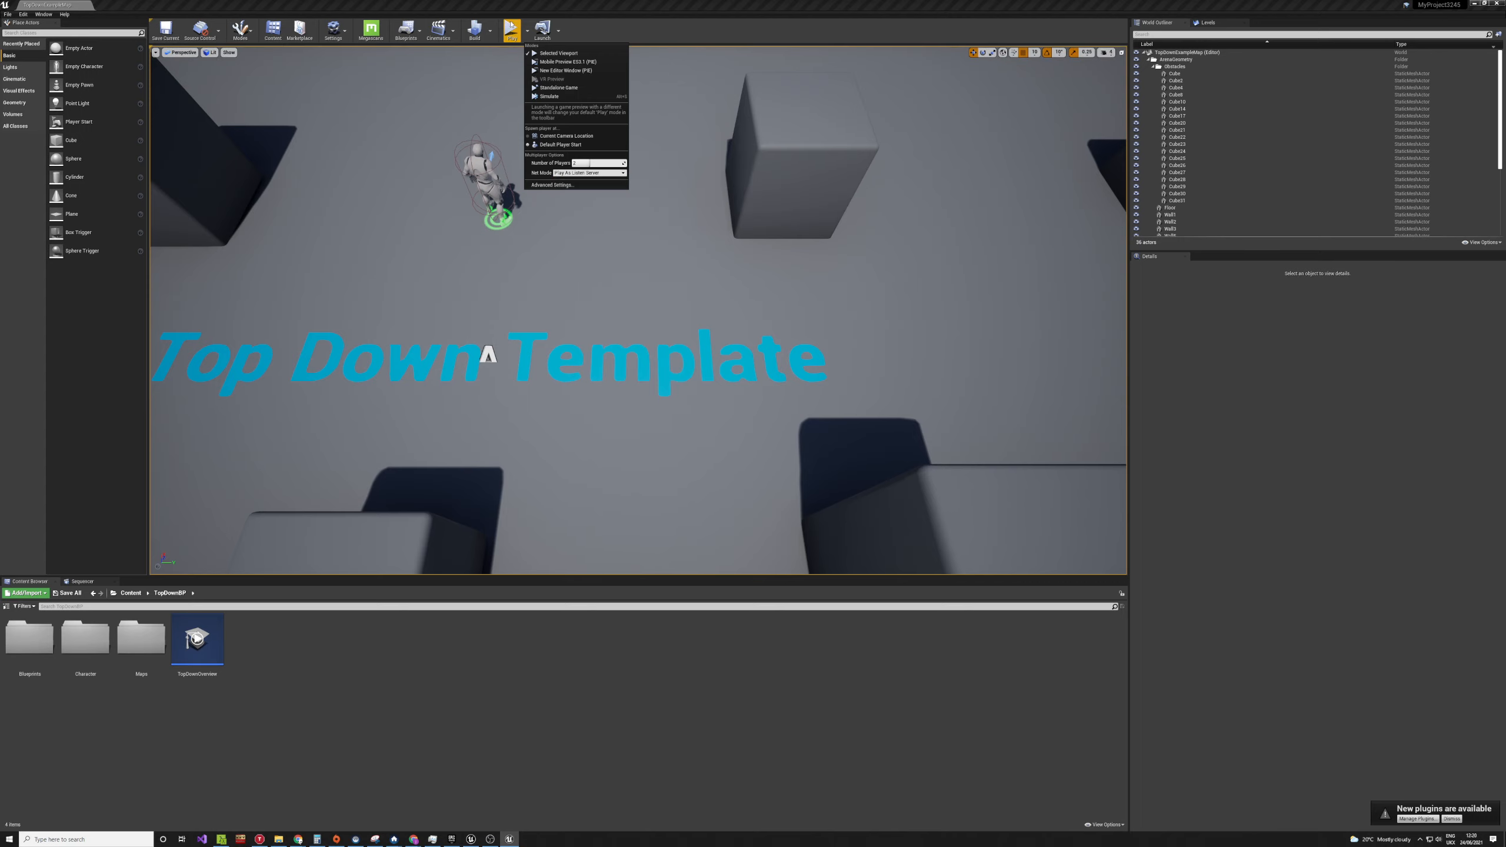
# - Play-test character movement in the server and client windows, and end the session by closing the client window
pyautogui.click(511, 28)
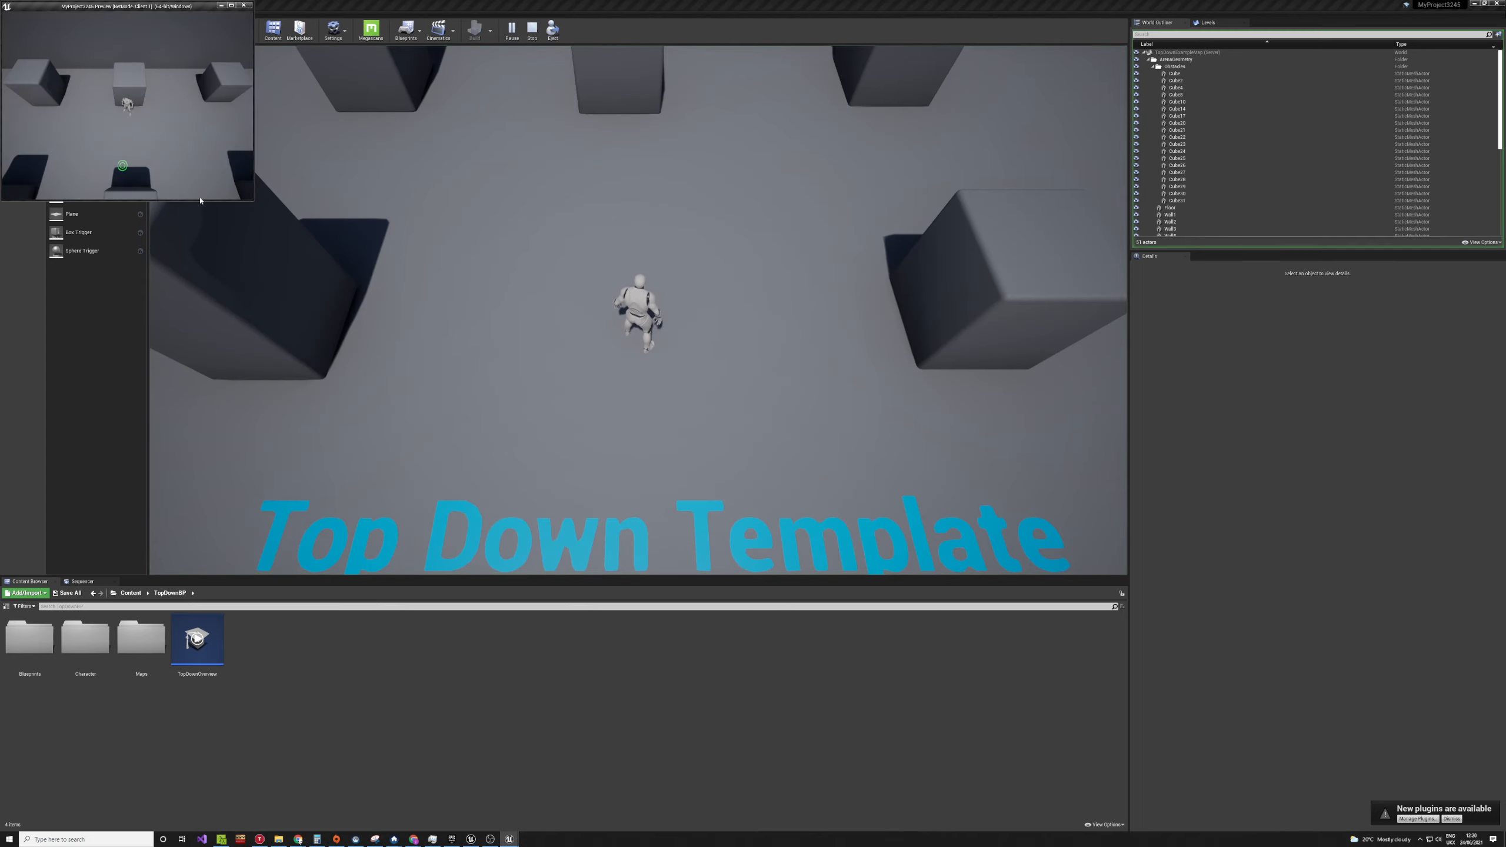
pyautogui.moveTo(599, 422)
pyautogui.mouseDown()
pyautogui.moveTo(538, 212)
pyautogui.moveTo(659, 393)
pyautogui.moveTo(595, 270)
pyautogui.mouseUp()
pyautogui.hotkey('alt', 'Tab')
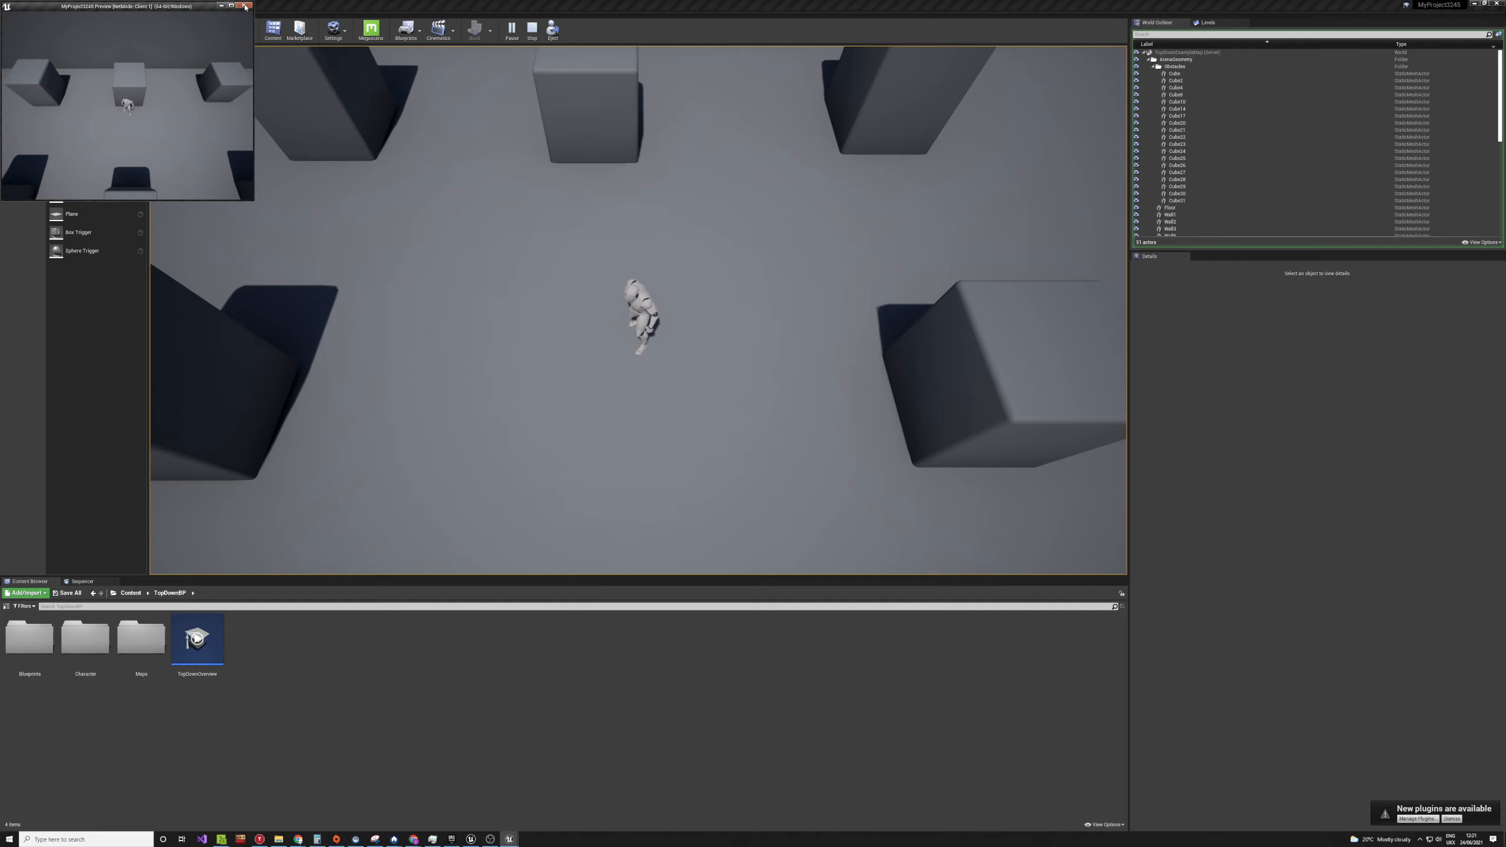
pyautogui.click(245, 6)
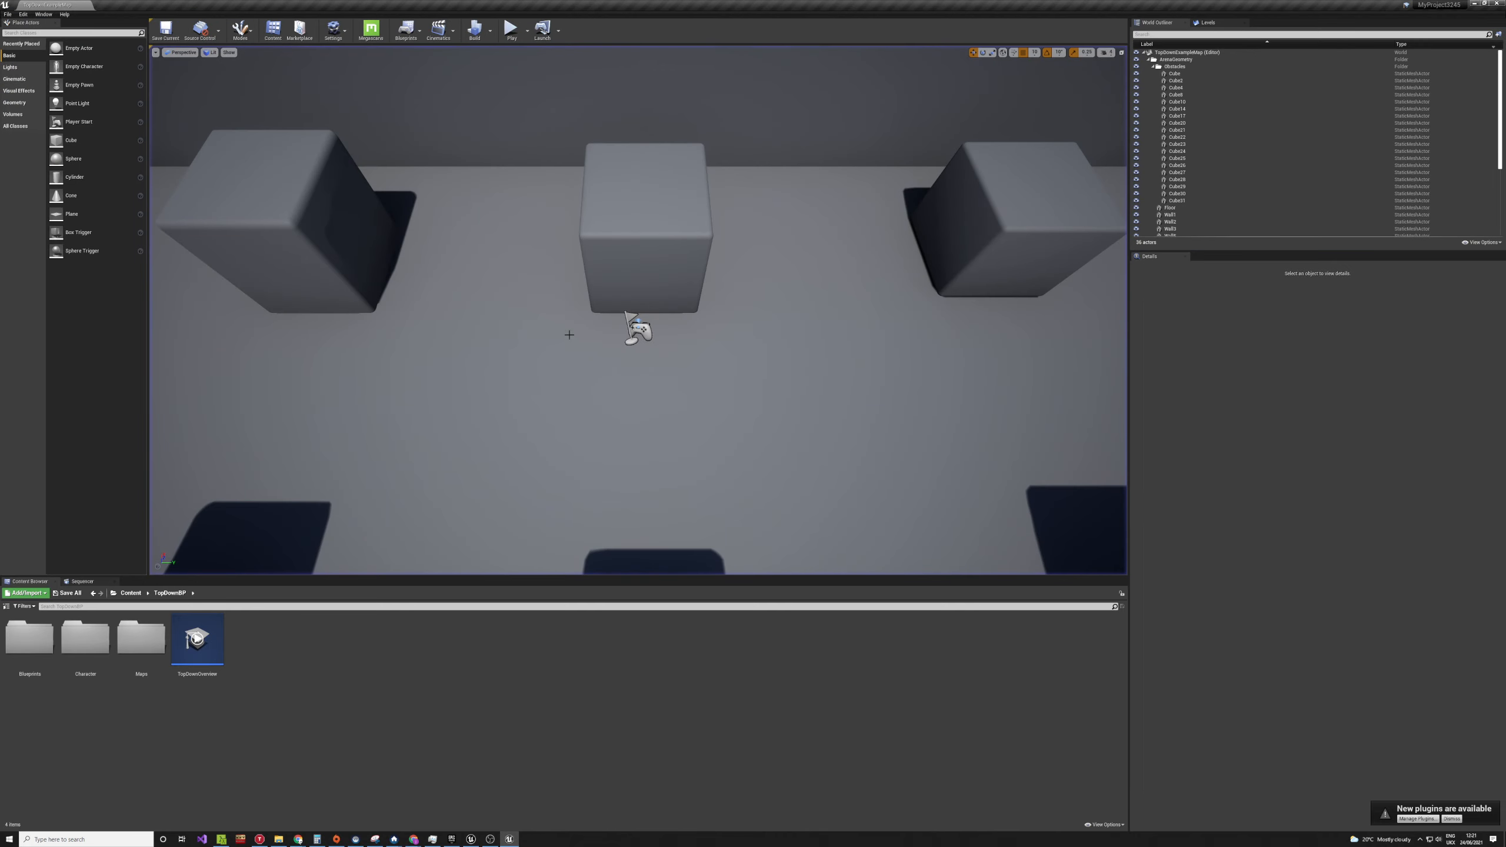
# - Show the navigation mesh over the arena floor and inspect the NavMeshBoundsVolume and RecastNavMesh actors, with the ArenaGeometry folder collapsed
pyautogui.click(590, 323)
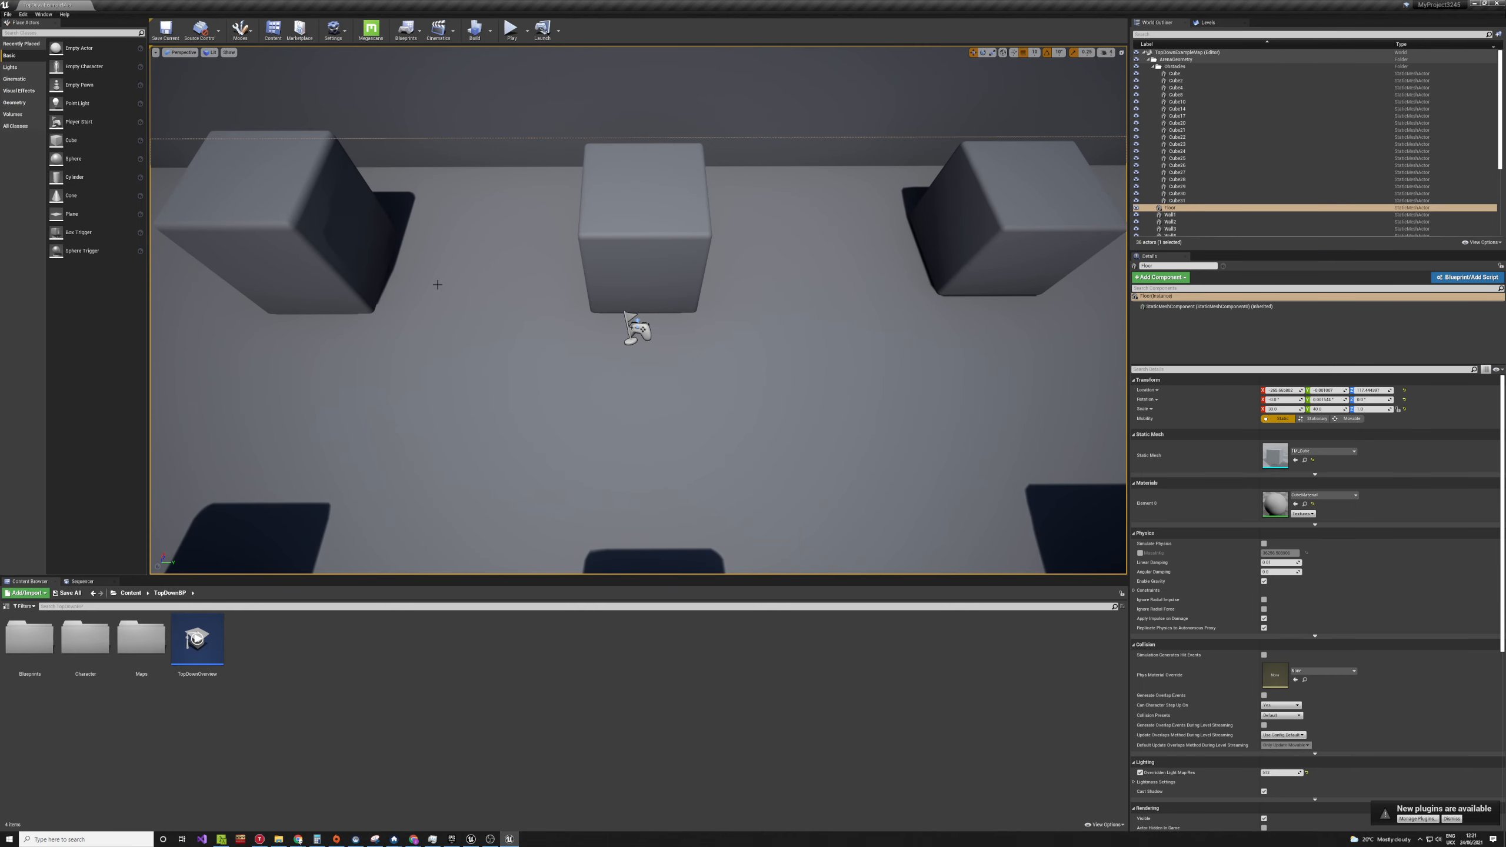
pyautogui.moveTo(575, 405); pyautogui.dragTo(183, 350, button='right')
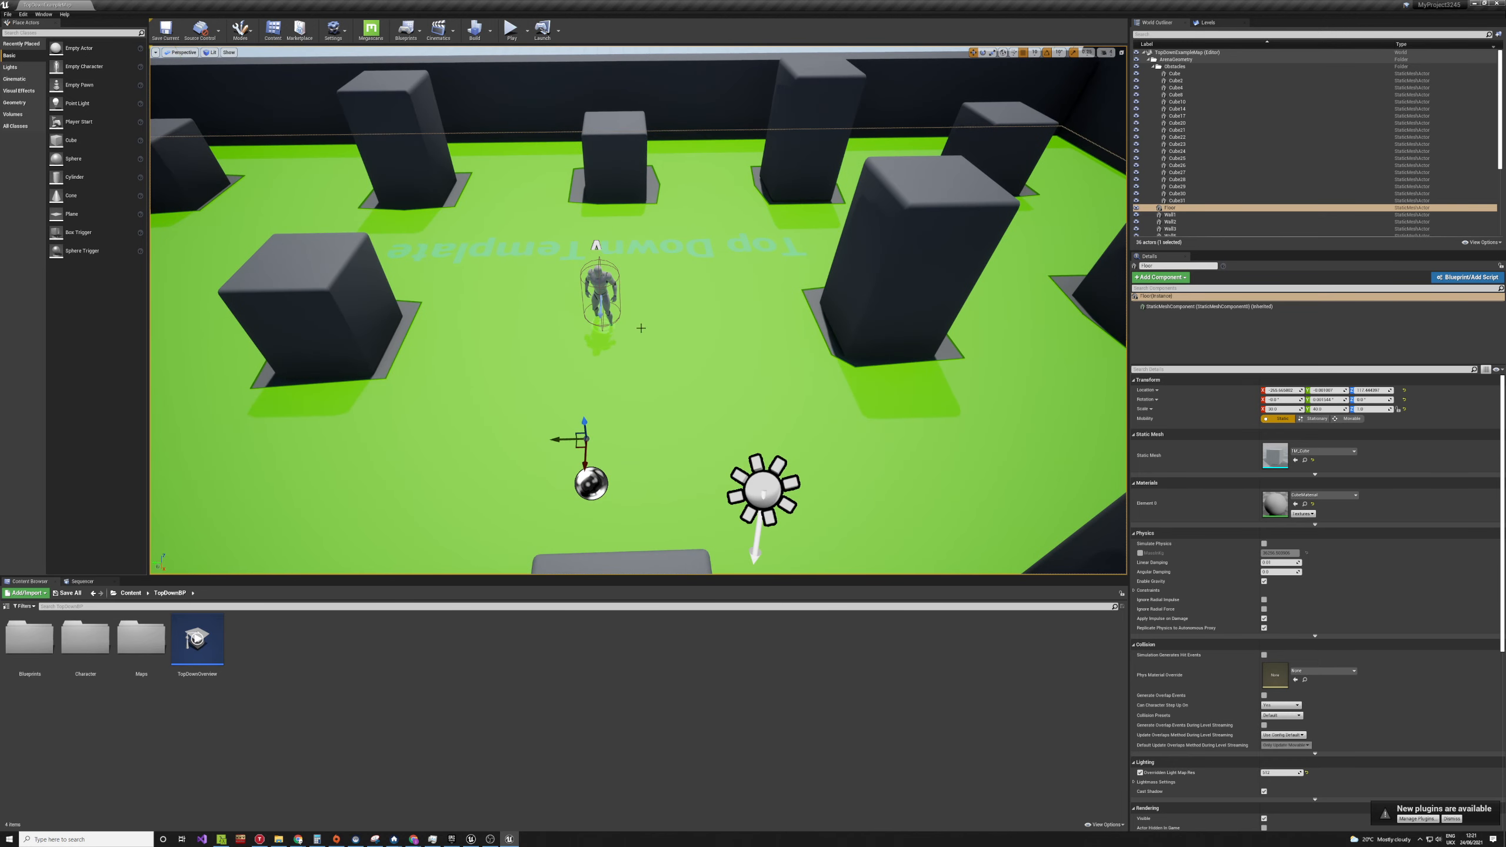
pyautogui.click(1148, 60)
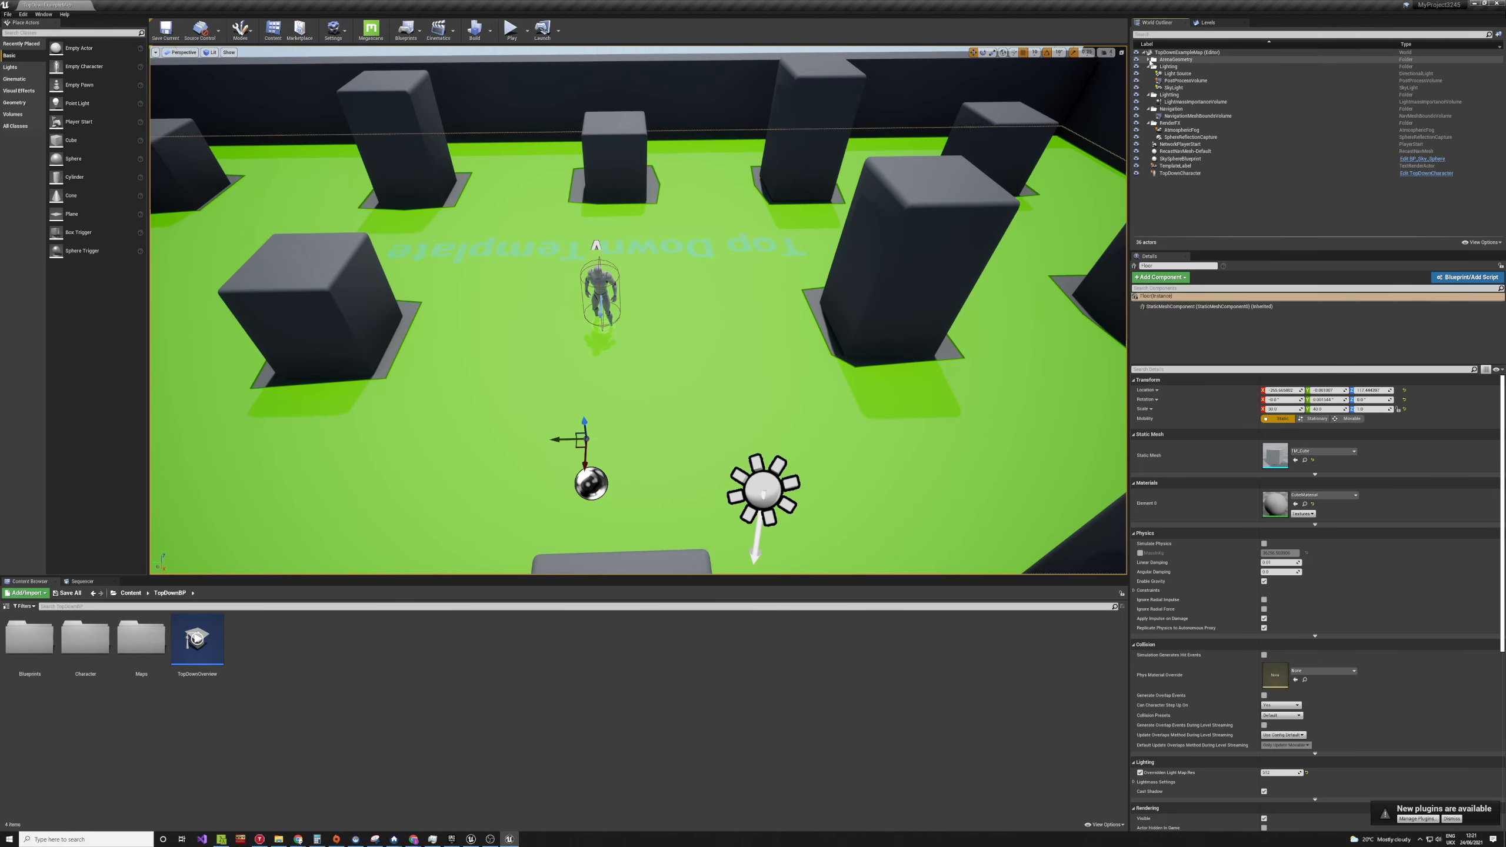
pyautogui.click(1169, 66)
pyautogui.click(1197, 116)
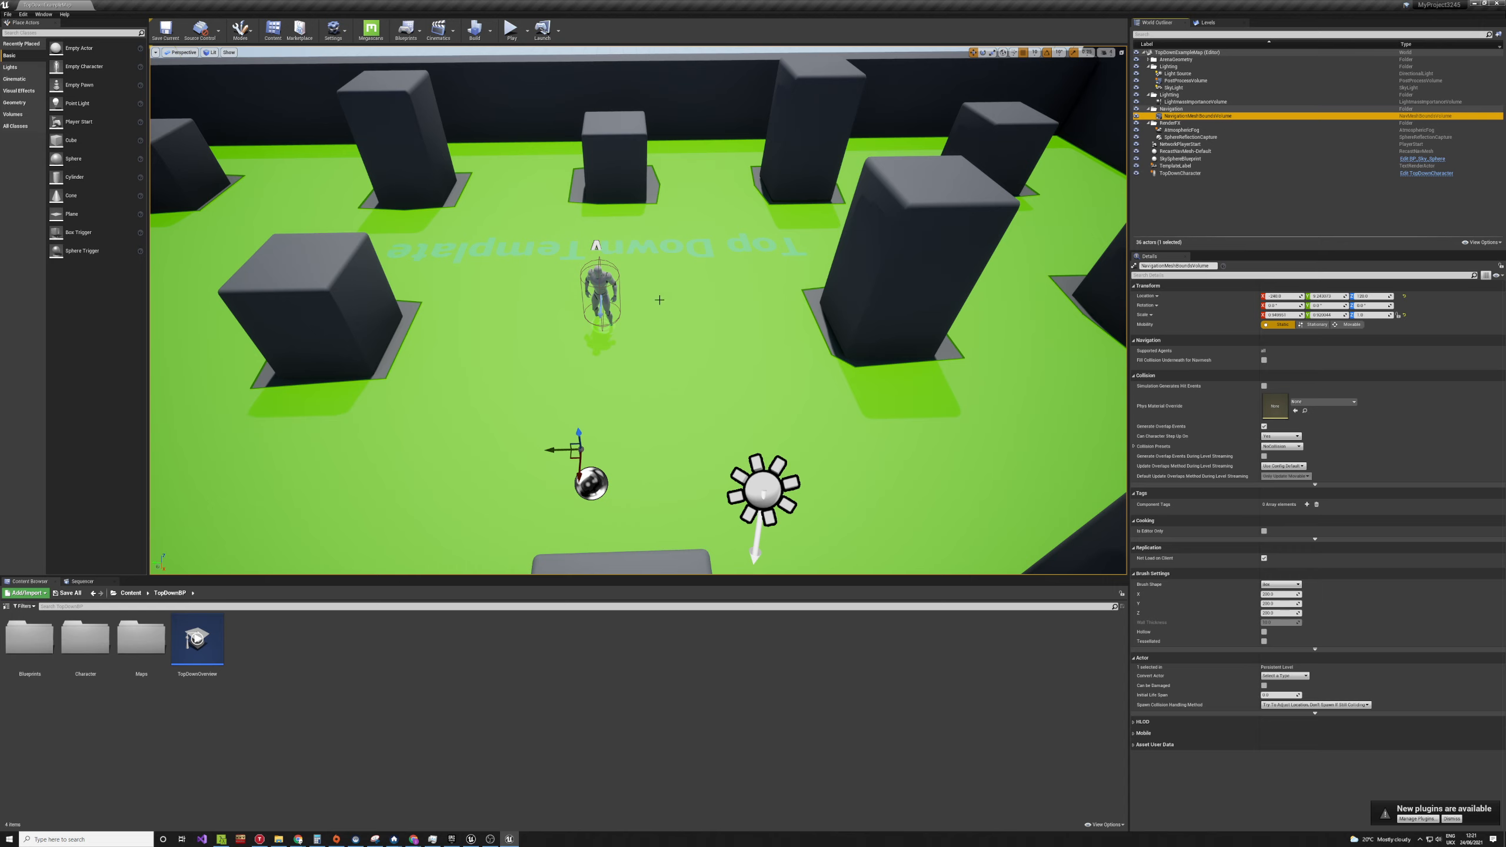
pyautogui.click(1185, 151)
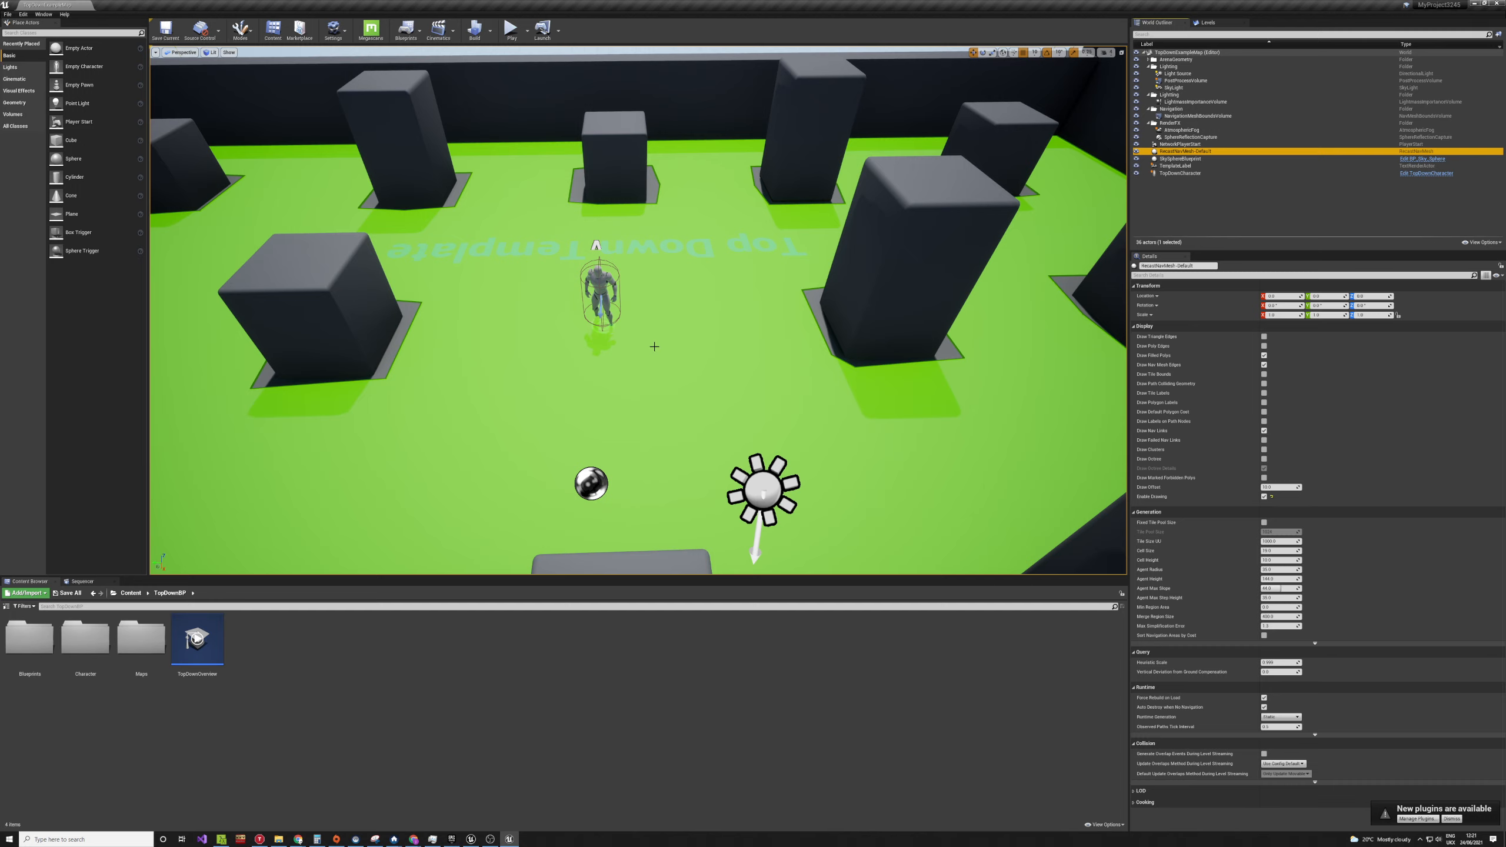
pyautogui.click(595, 41)
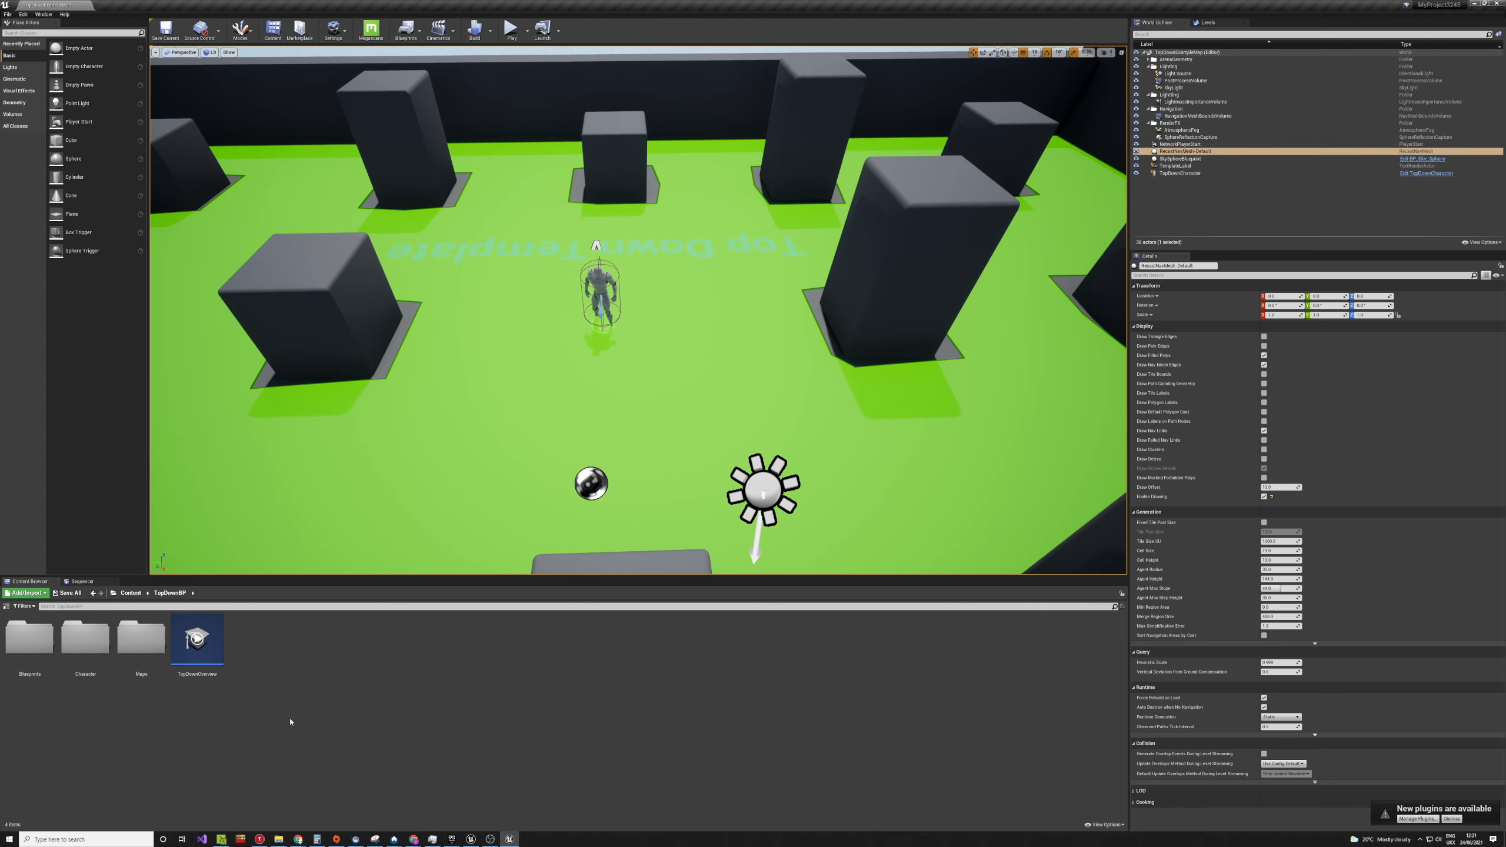
# - Open the TopDownController blueprint from the TopDownBP Blueprints folder and dock its editor beside the level tab
pyautogui.doubleClick(29, 637)
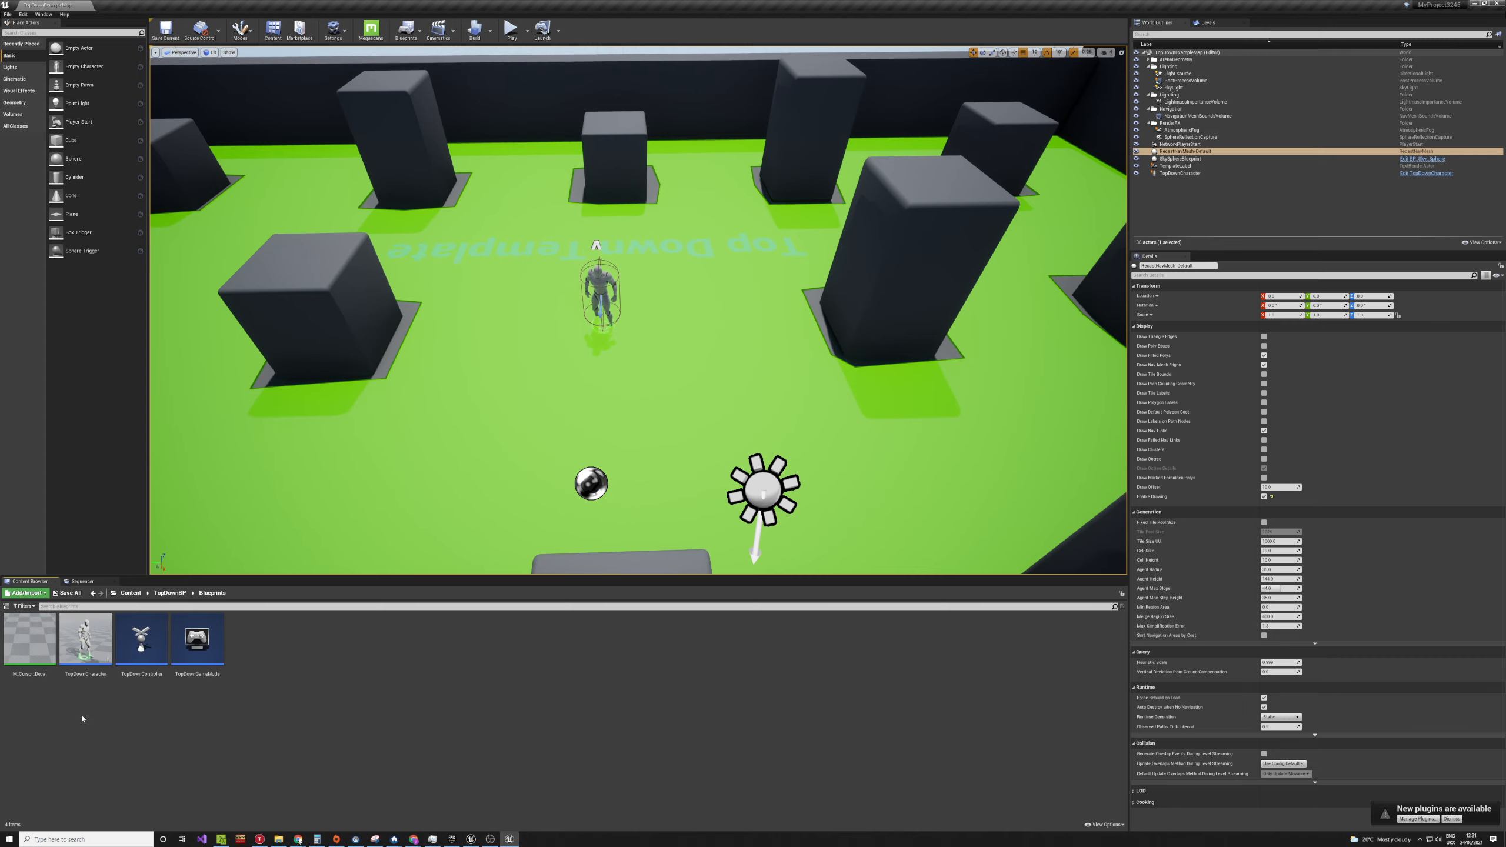
pyautogui.doubleClick(141, 646)
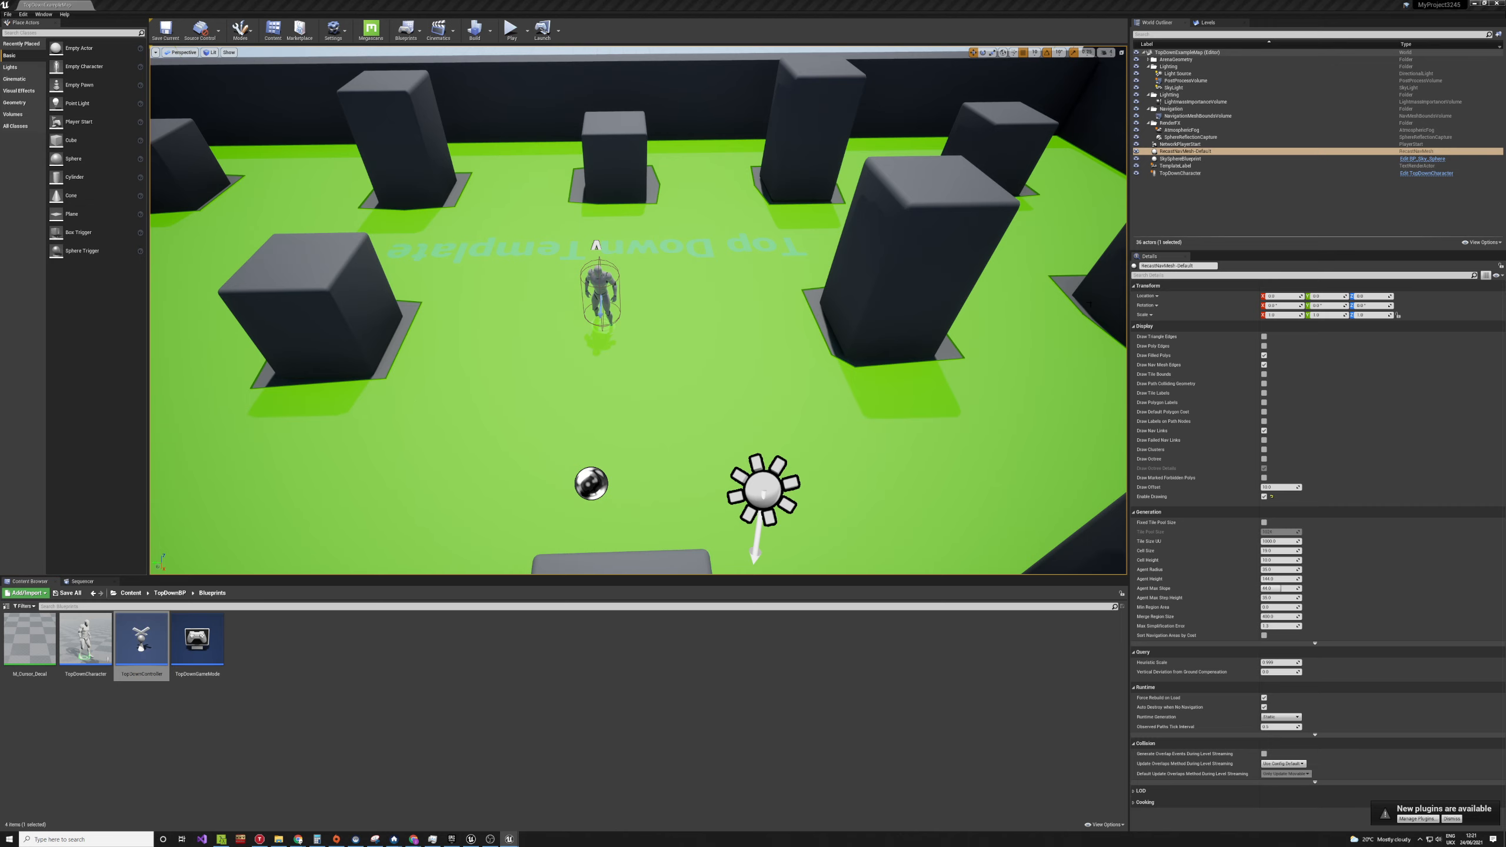
pyautogui.moveTo(1505, 94); pyautogui.dragTo(143, 10)
# - Review the Move to Hit Location function and select the InputAction SetDestination event in the Event Graph
pyautogui.moveTo(320, 351); pyautogui.dragTo(854, 512, button='right')
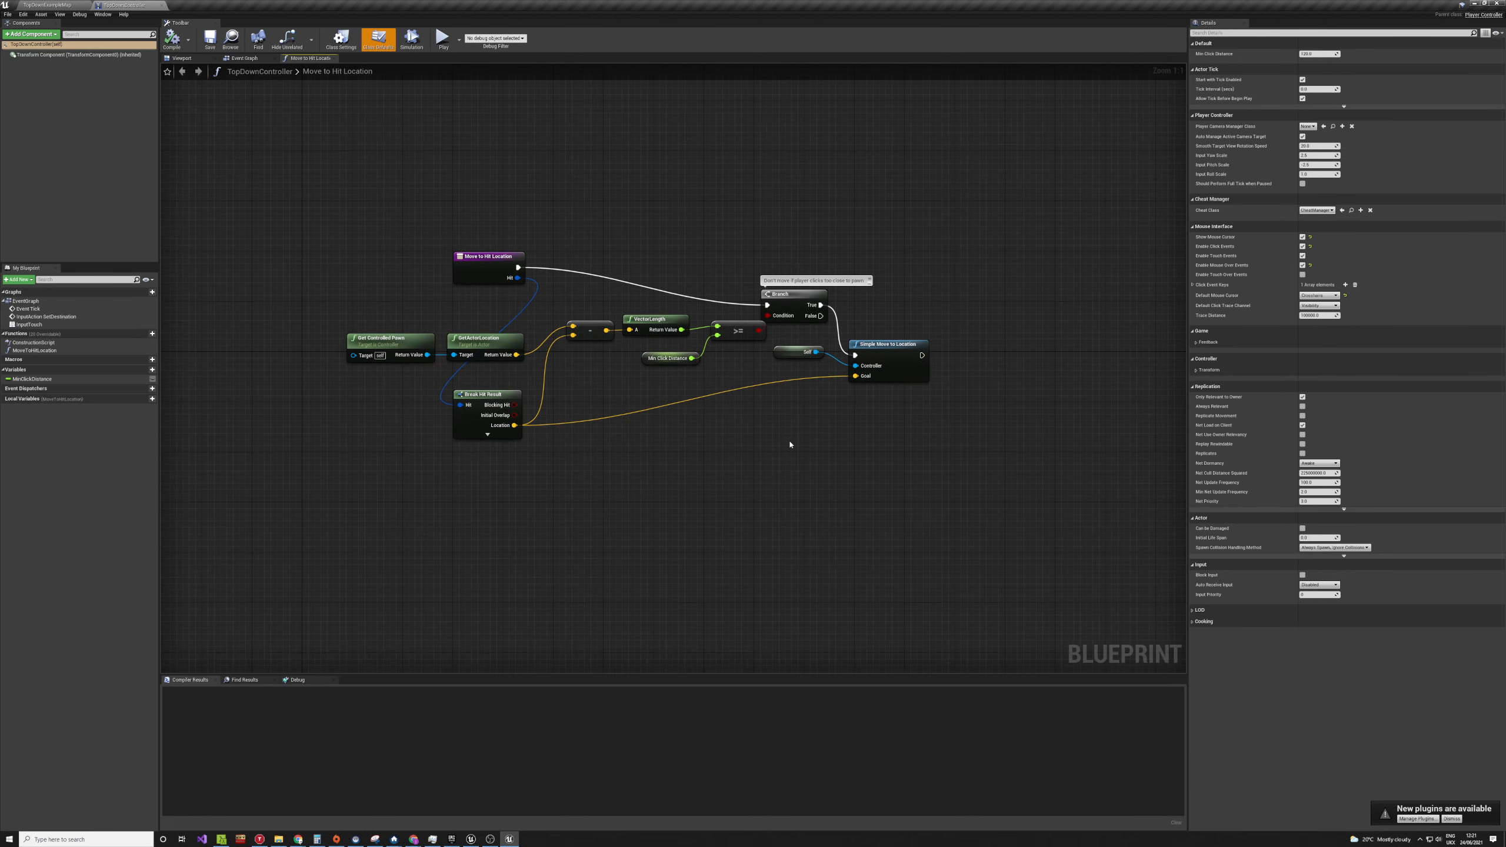
pyautogui.click(241, 58)
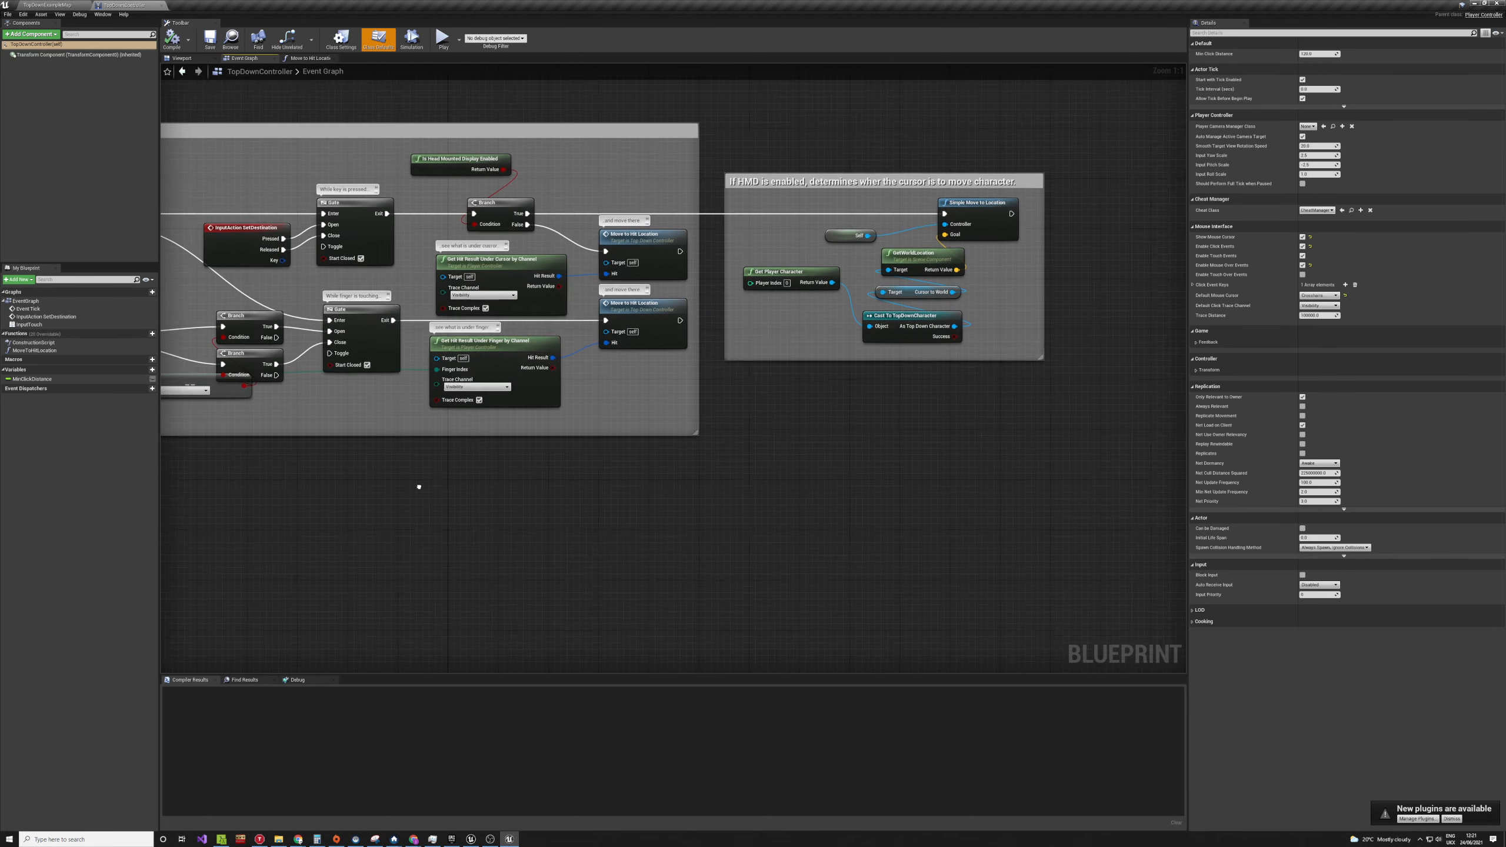
pyautogui.click(478, 271)
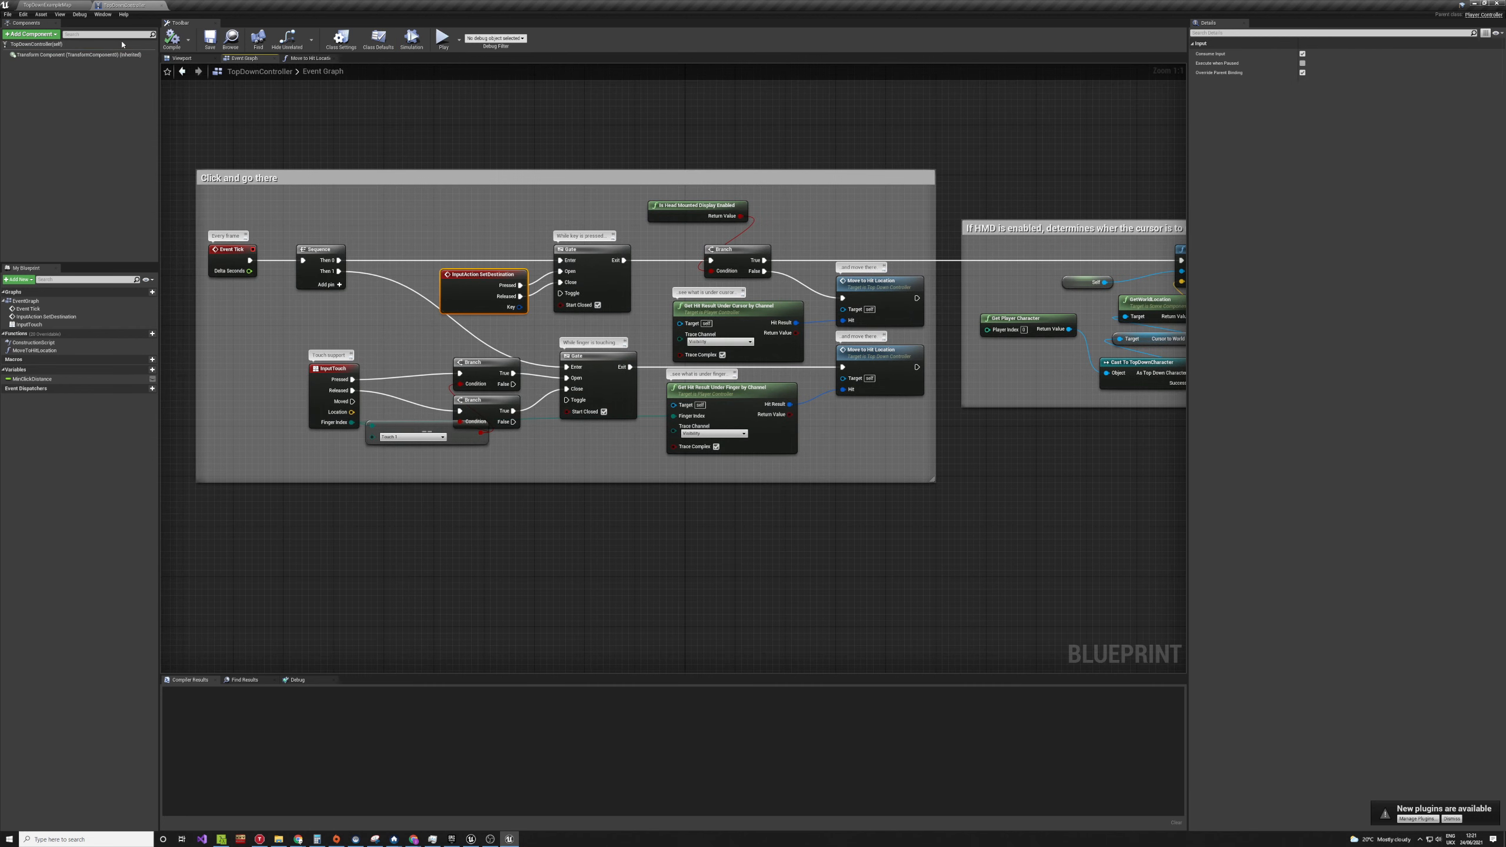
# - Open the Project Settings and display the Engine Input settings
pyautogui.click(24, 15)
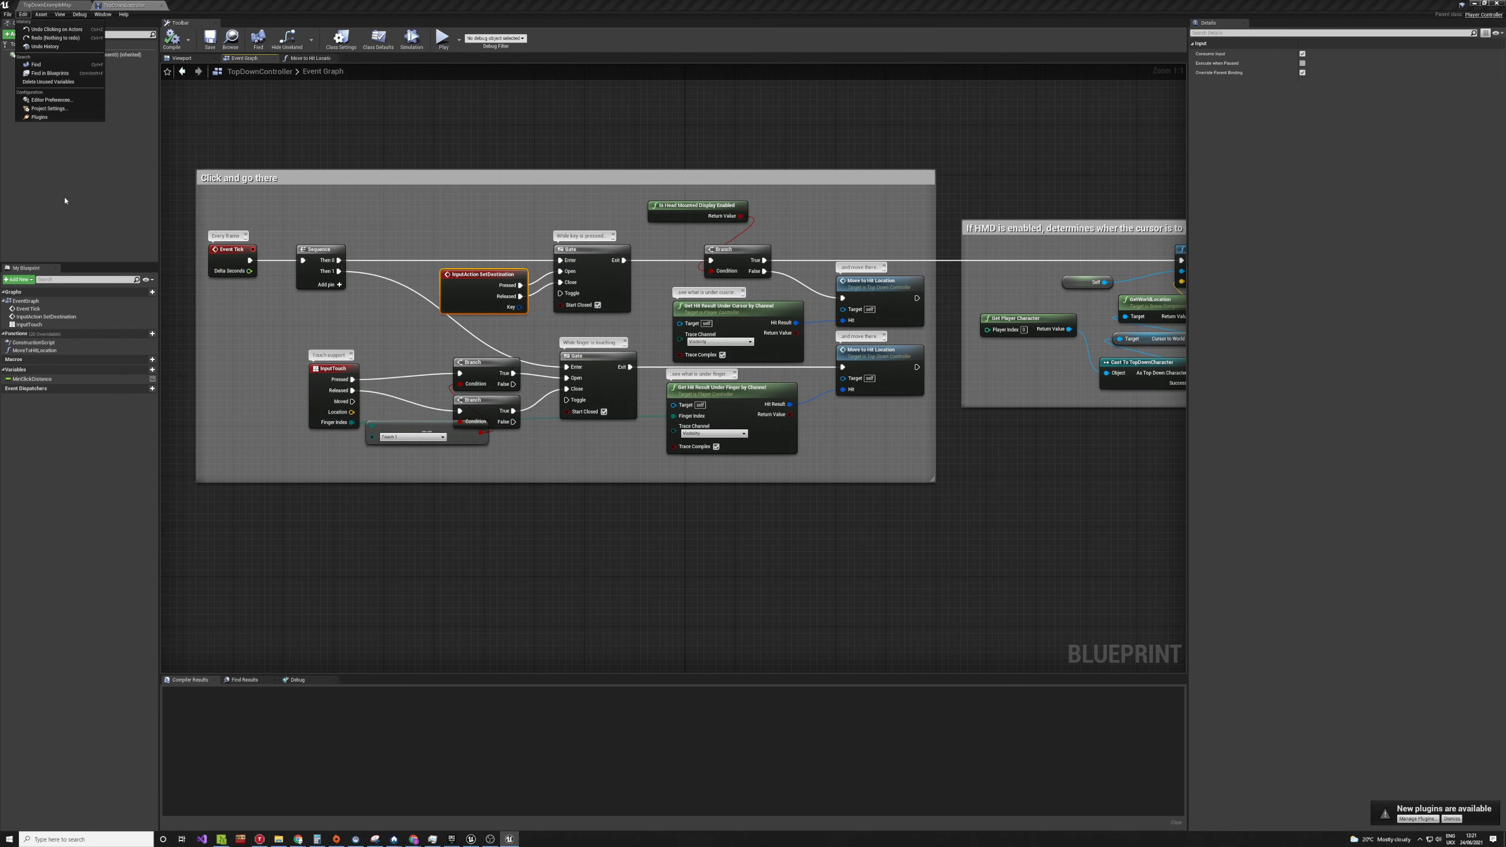
pyautogui.click(63, 110)
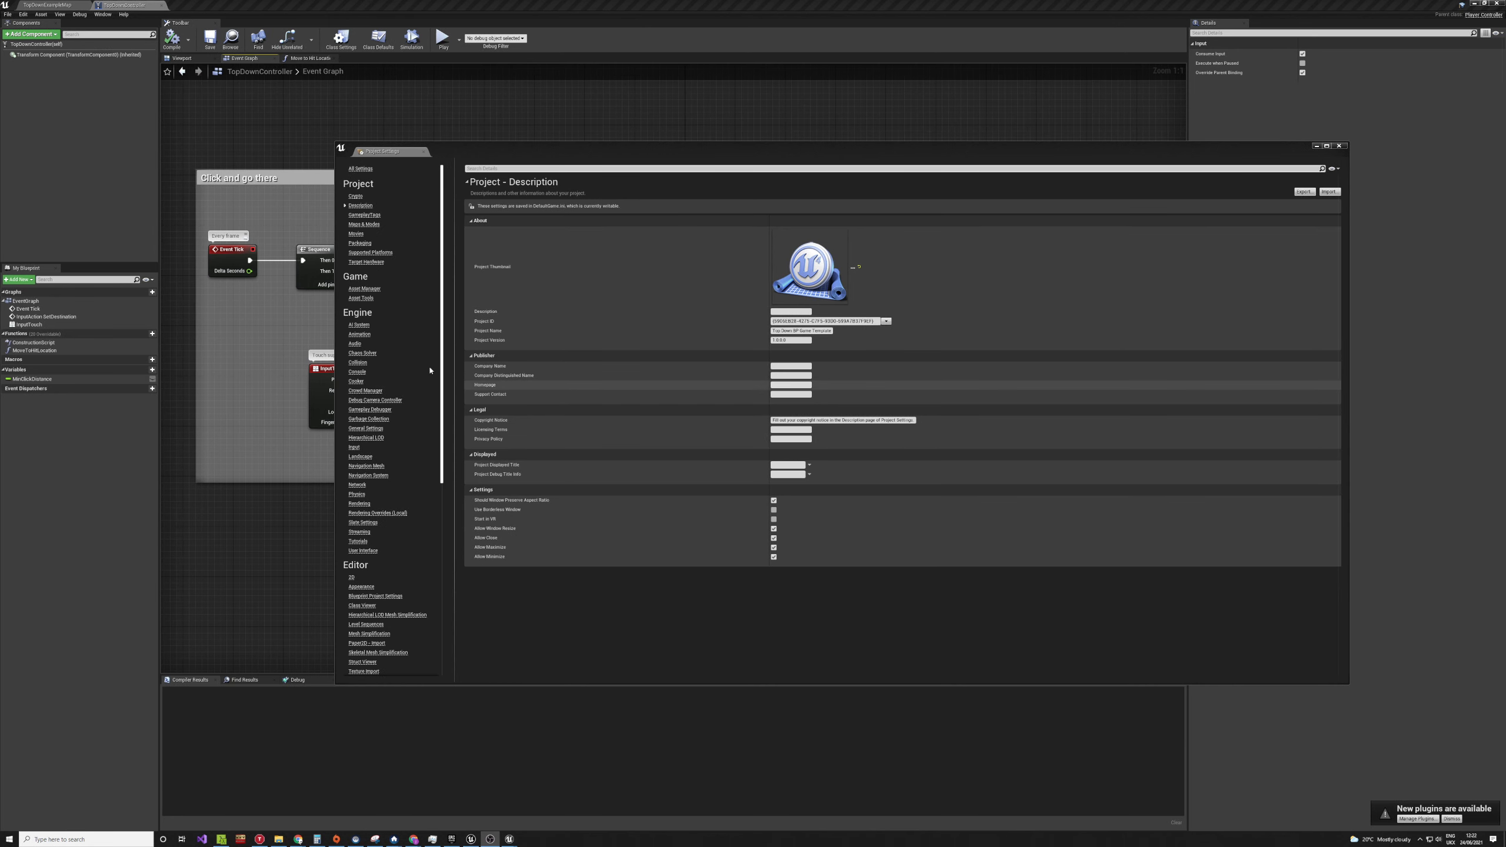
pyautogui.click(354, 447)
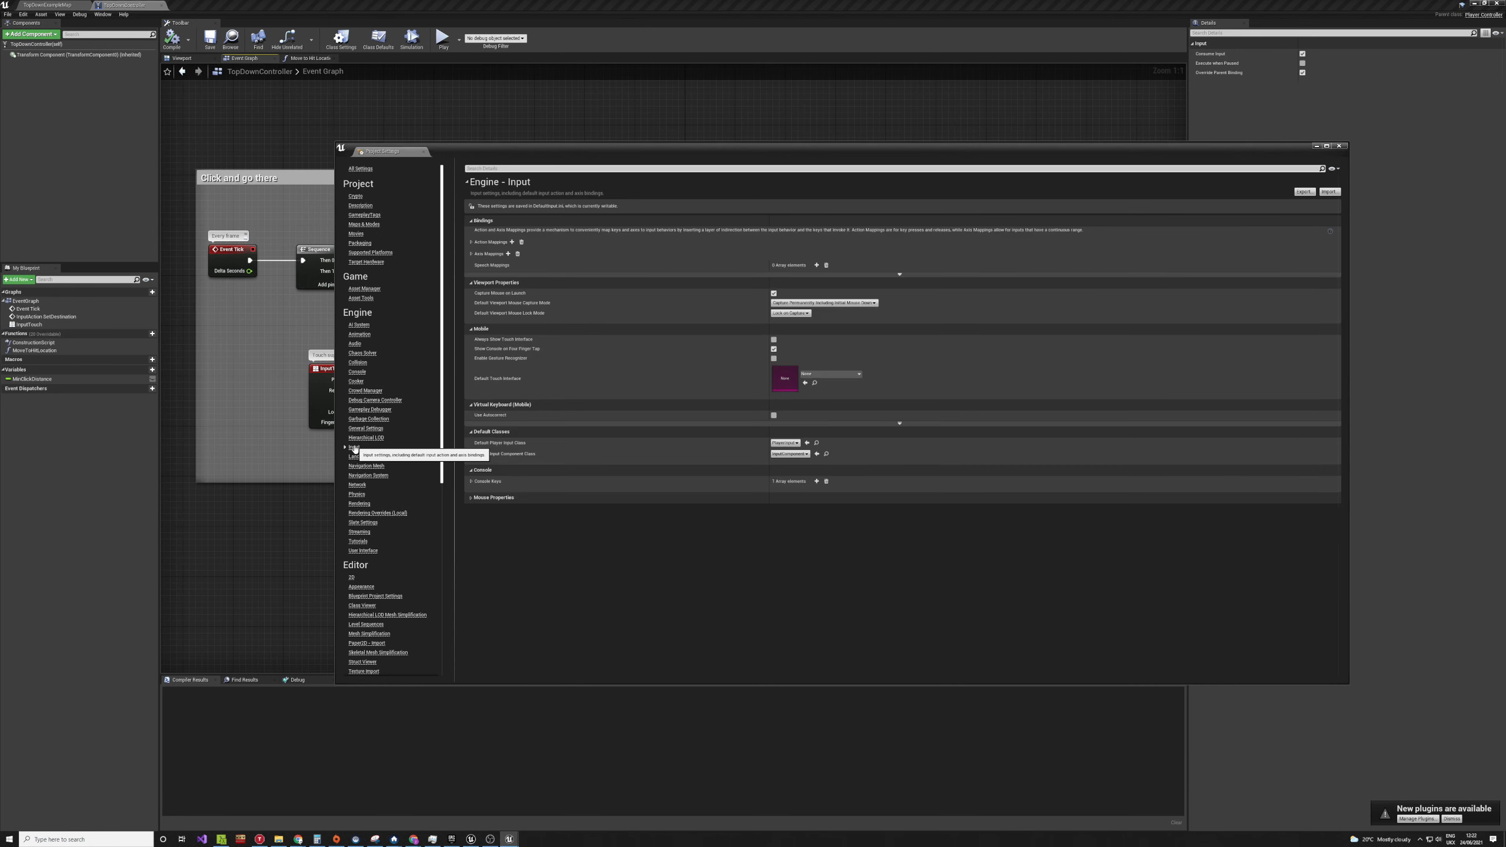
# - Expand the Action Mappings to examine the keys bound to SetDestination, and close the Project Settings
pyautogui.click(472, 242)
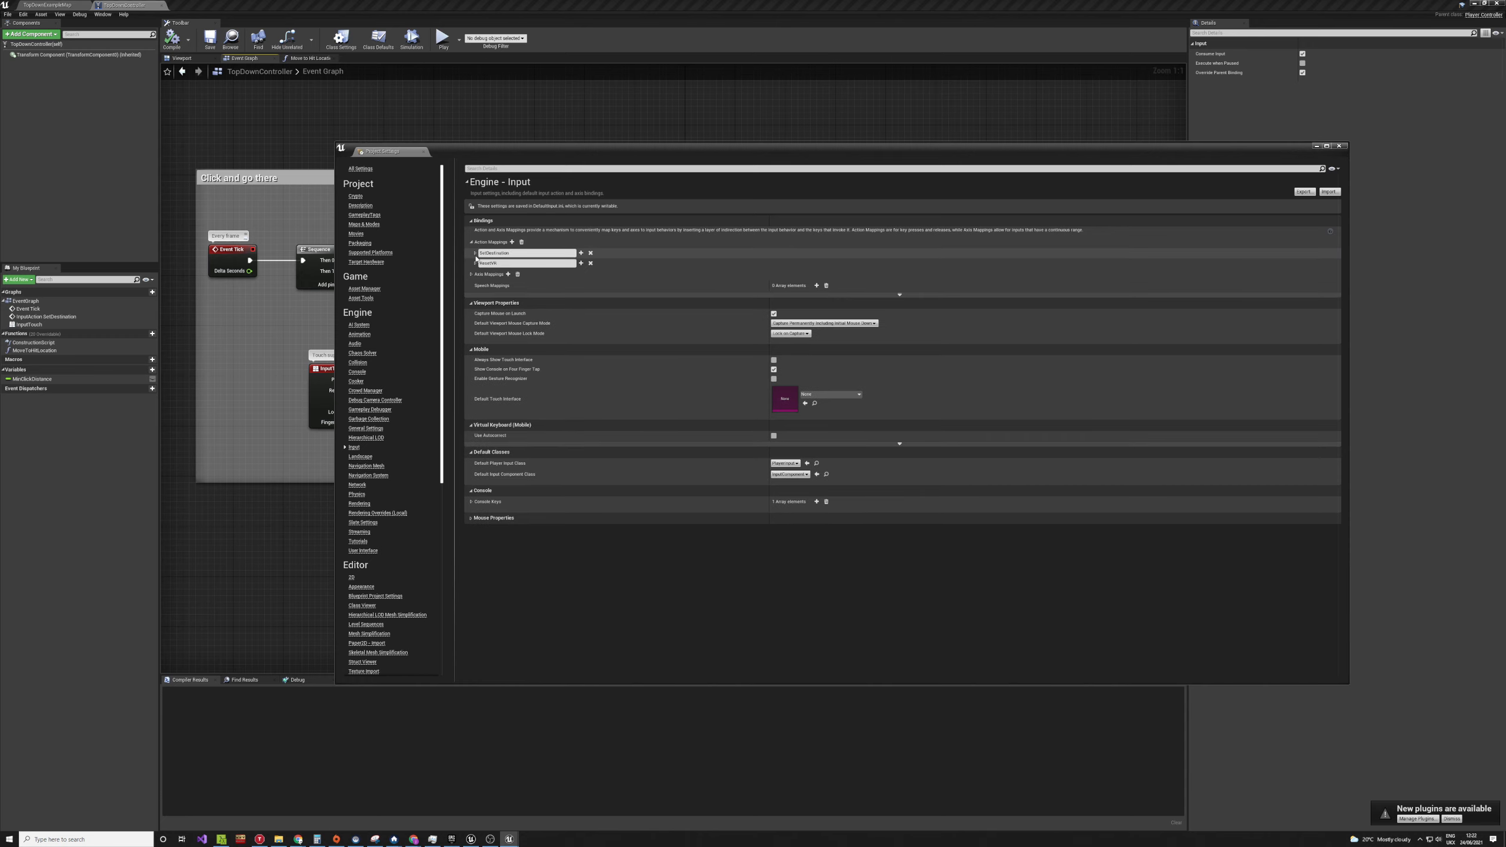
pyautogui.click(475, 254)
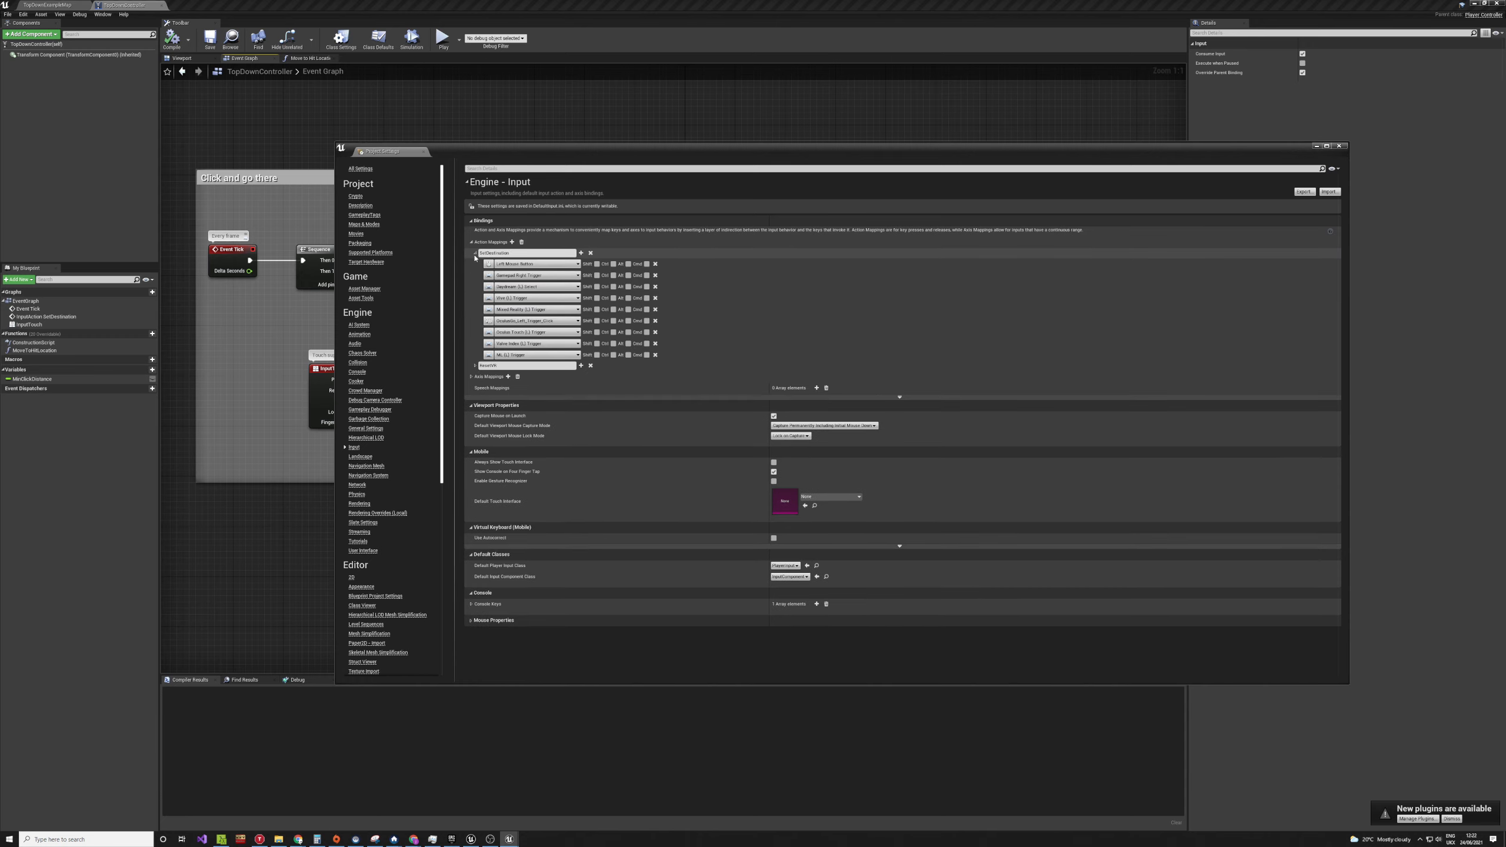
pyautogui.click(1341, 147)
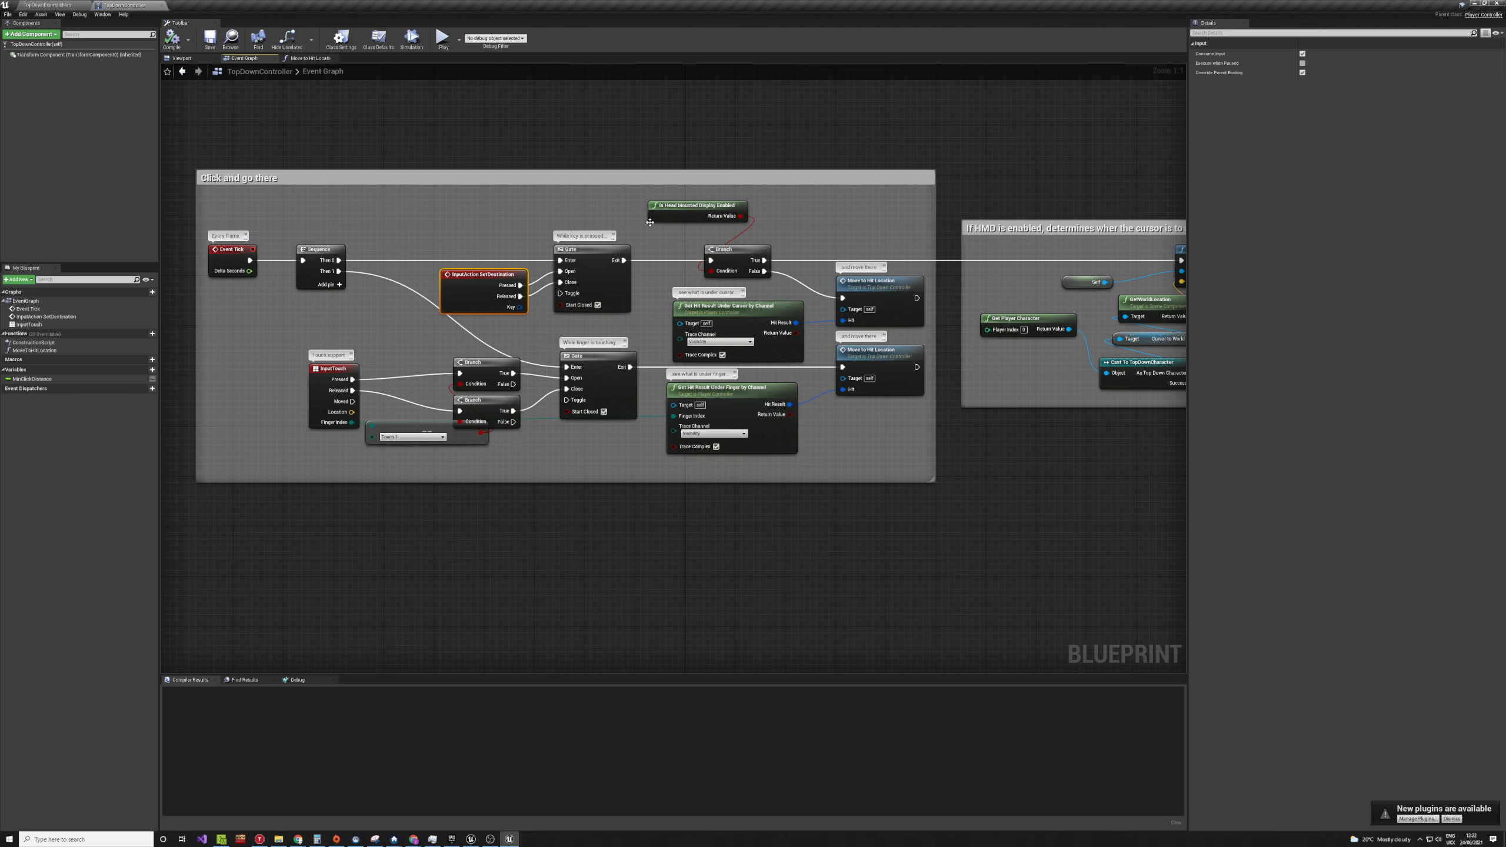
# - Shift the Is Head Mounted Display Enabled node slightly left, and open the Move to Hit Location function to inspect its Simple Move to Location node
pyautogui.moveTo(716, 205); pyautogui.dragTo(683, 205)
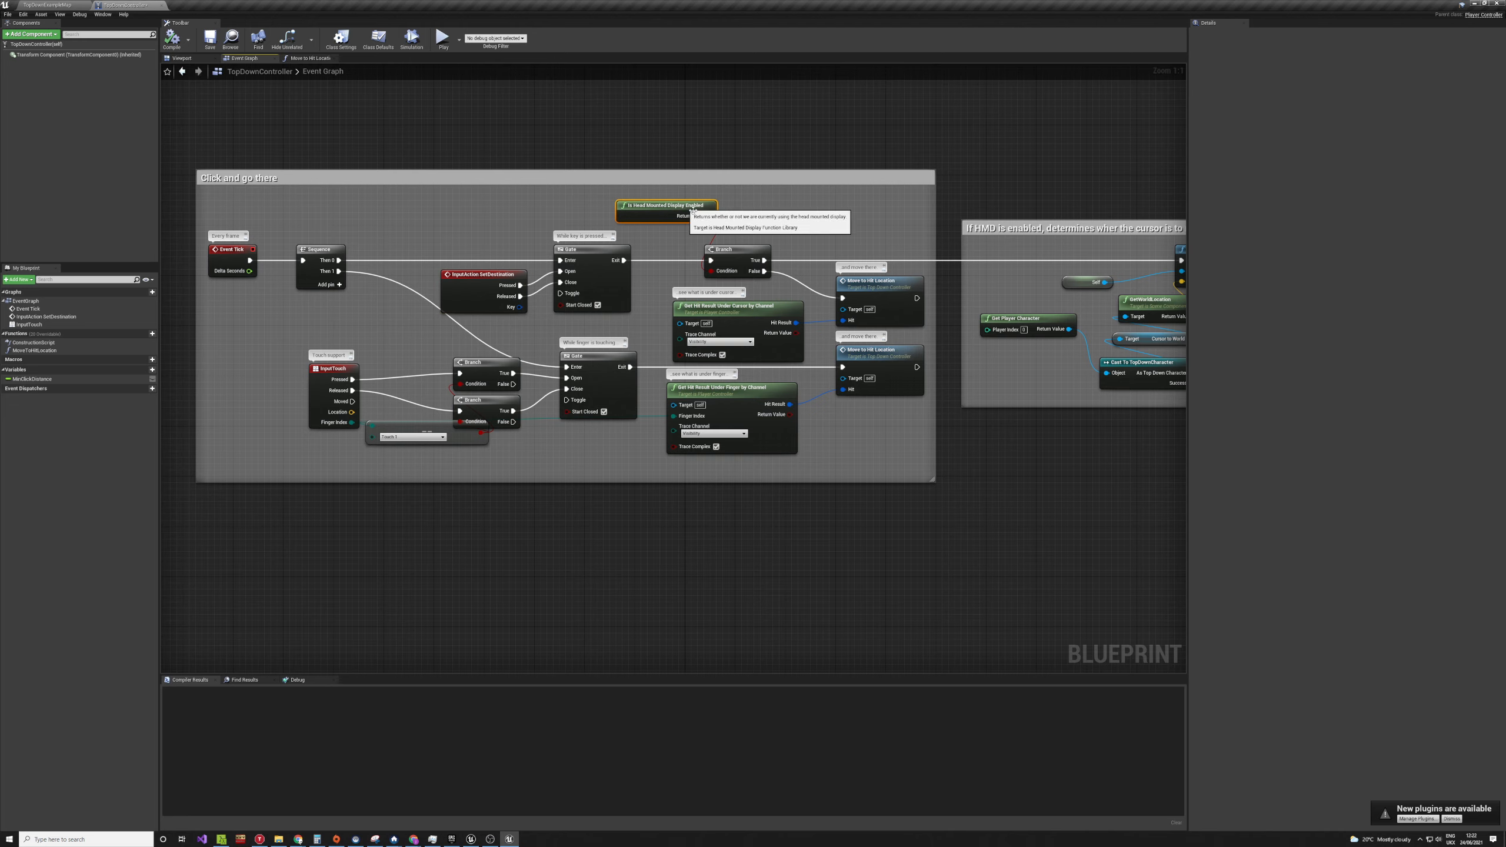
pyautogui.click(893, 290)
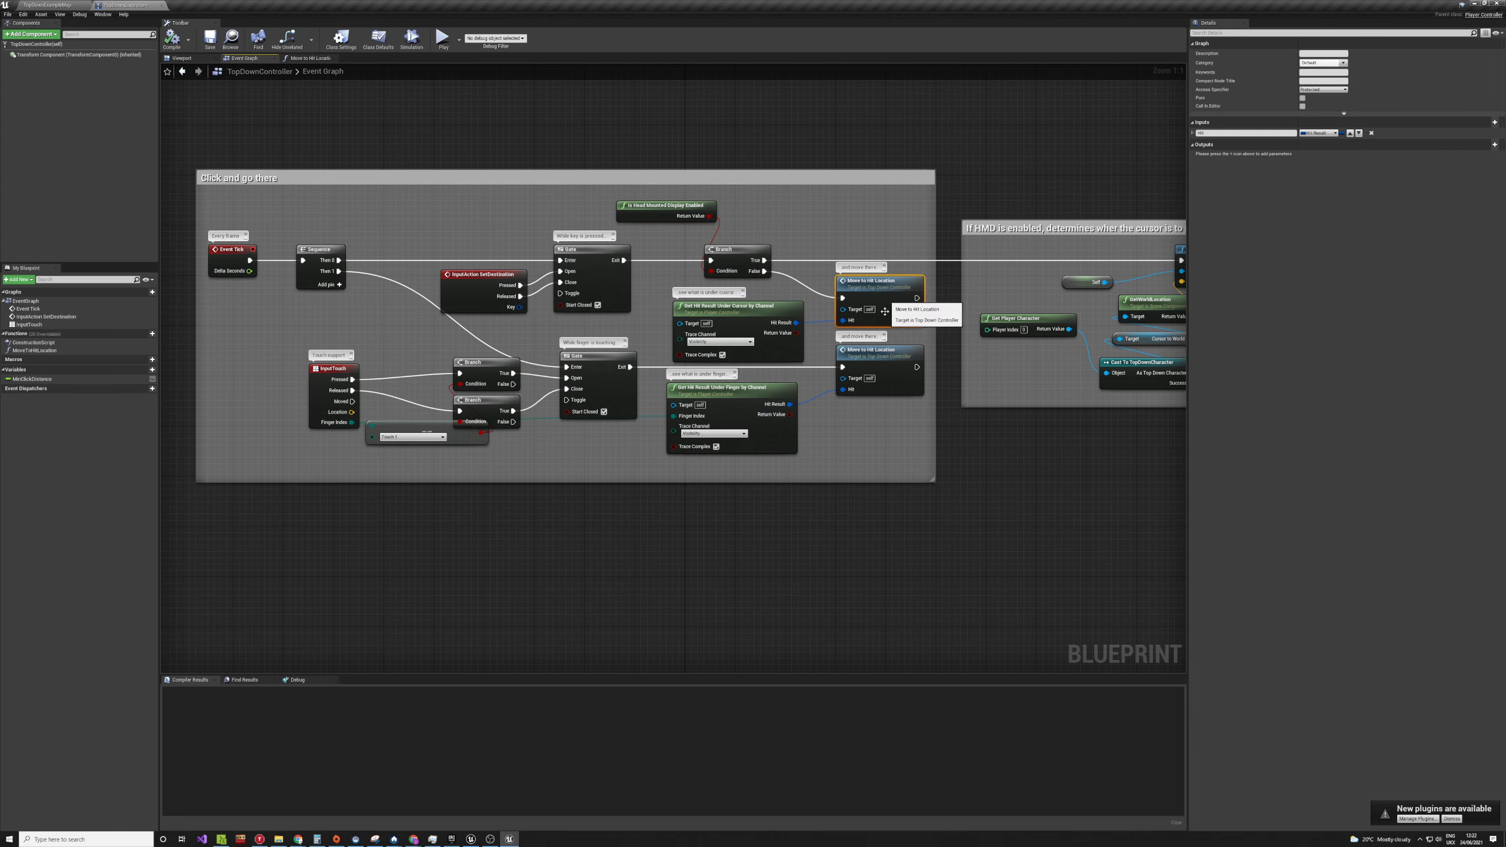
pyautogui.doubleClick(898, 293)
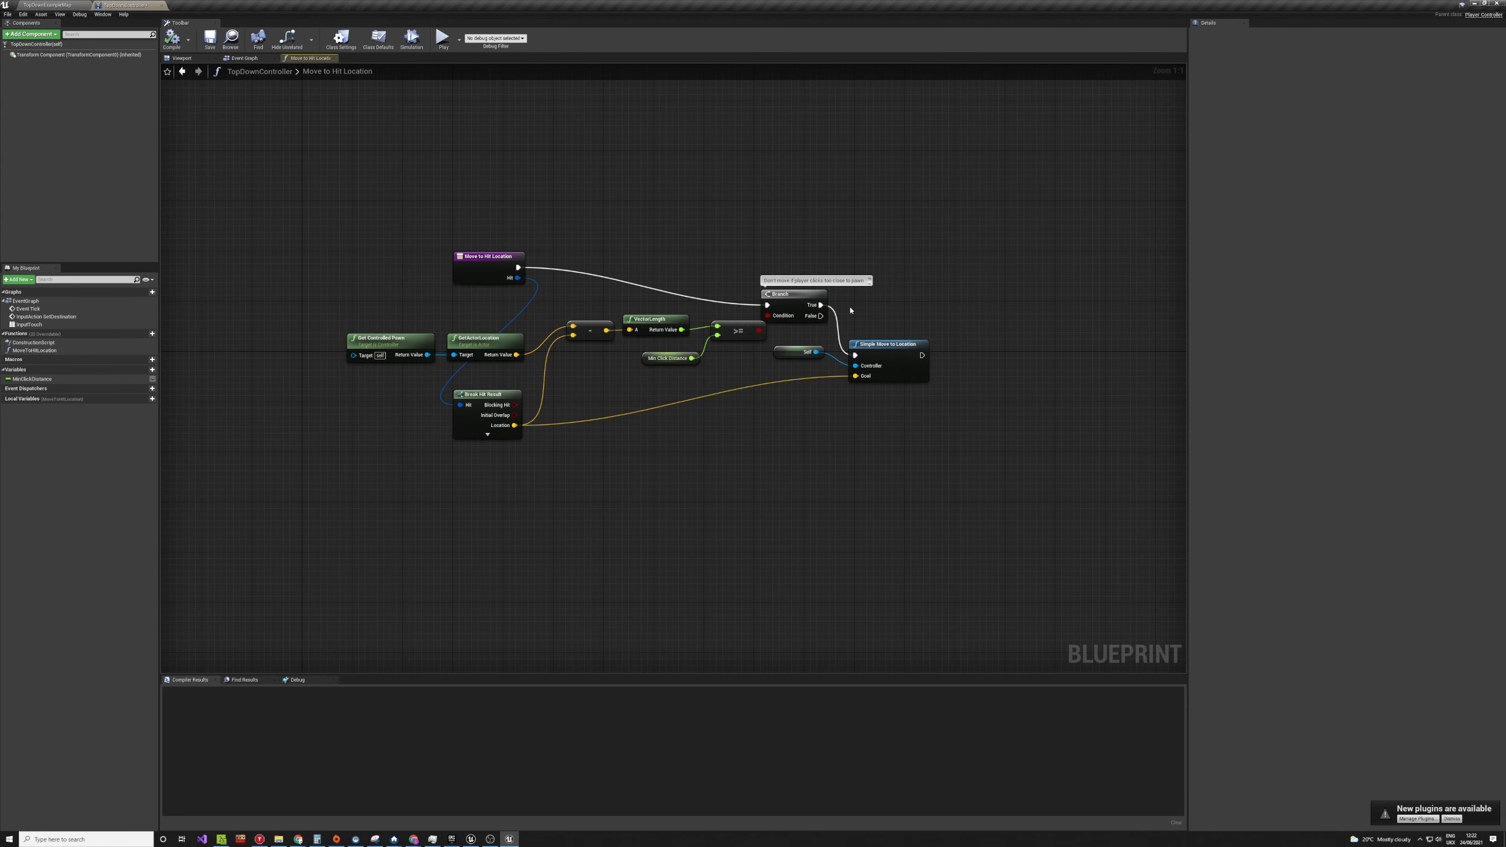
pyautogui.click(883, 341)
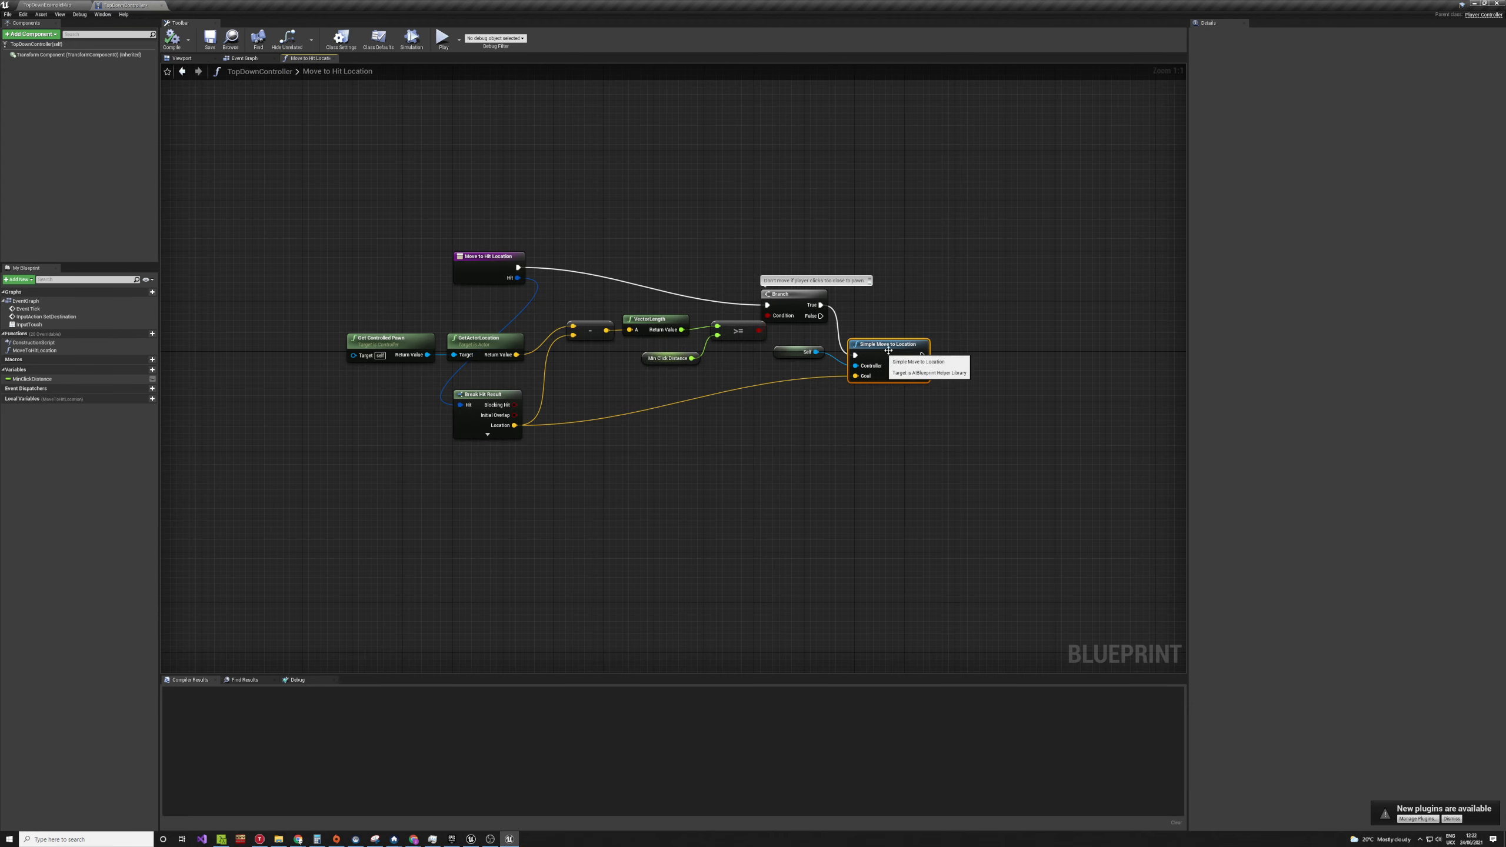